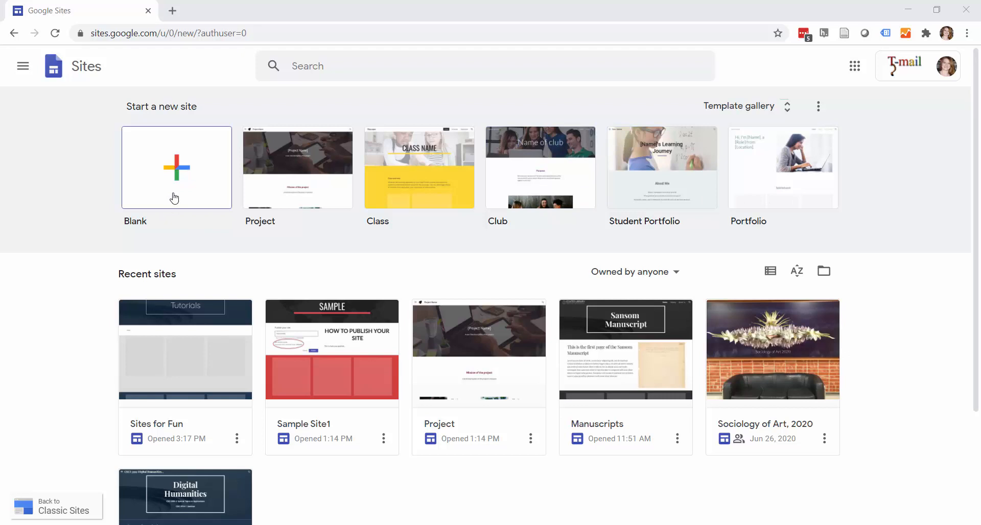
Step: Create a new blank site and name it "Tutorials"
left_click(175, 197)
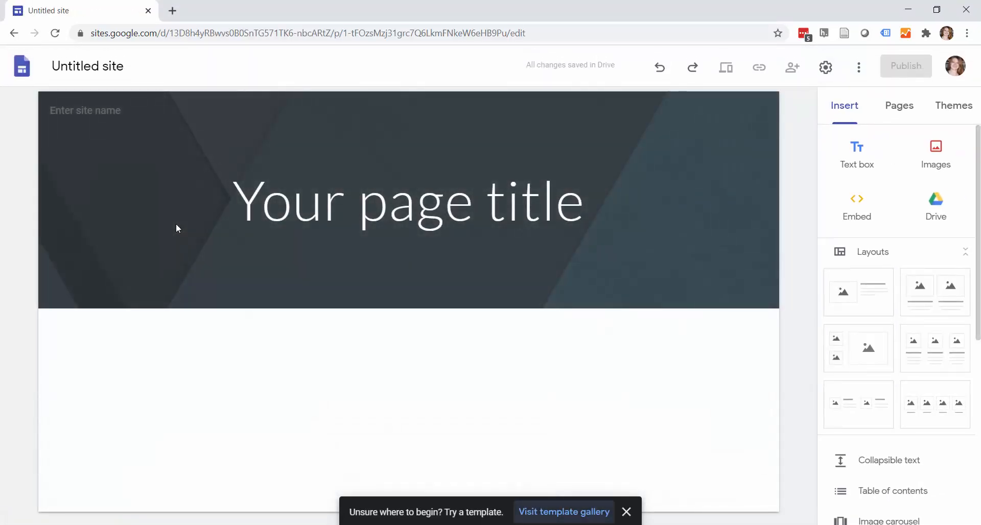
mouse_move(144, 183)
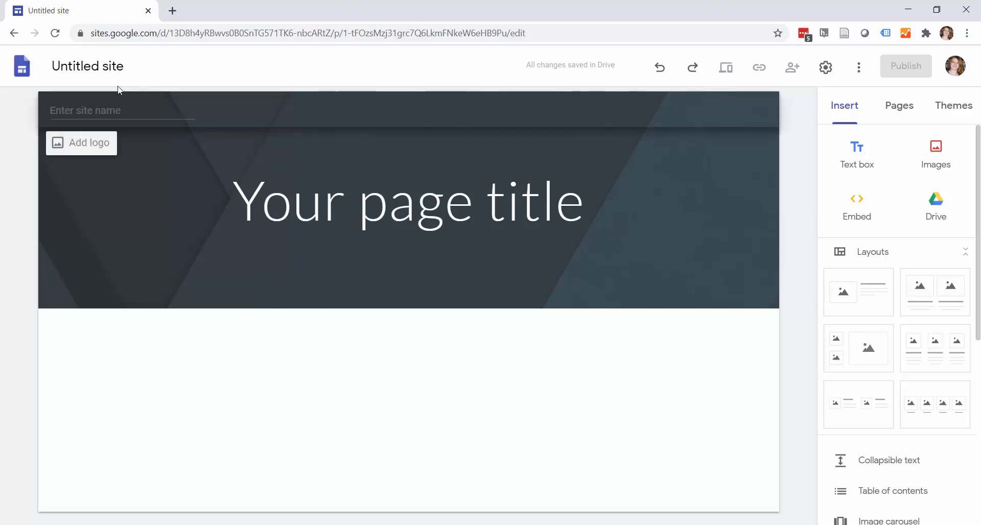
left_click(129, 68)
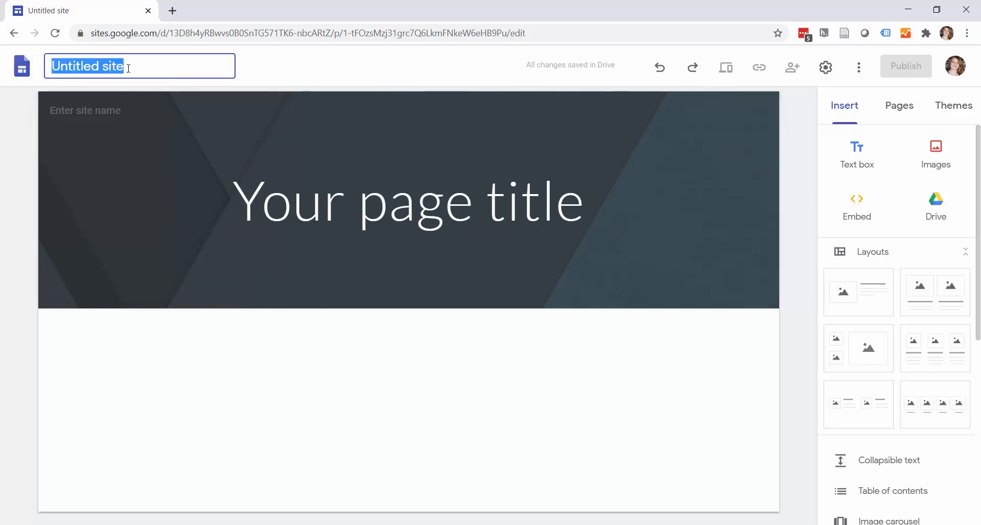
type("Tut")
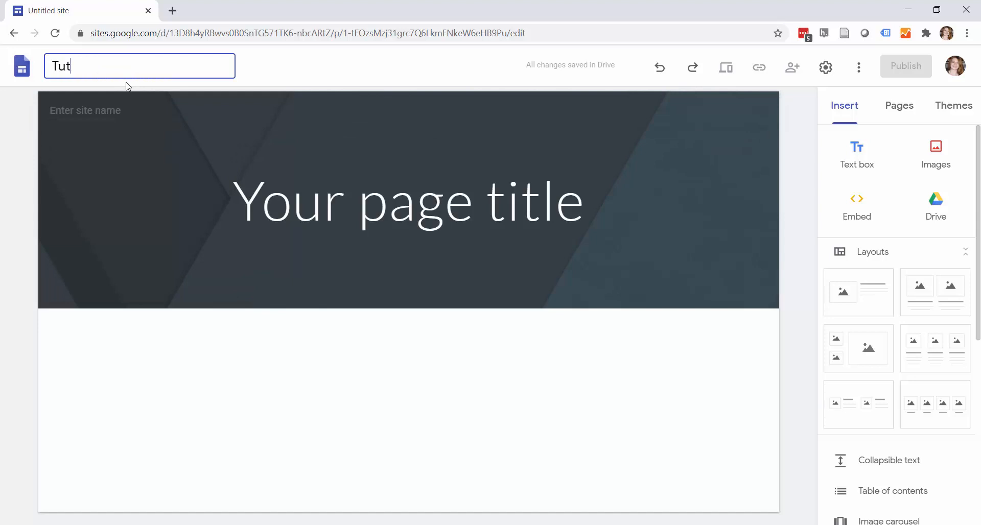
type("orials")
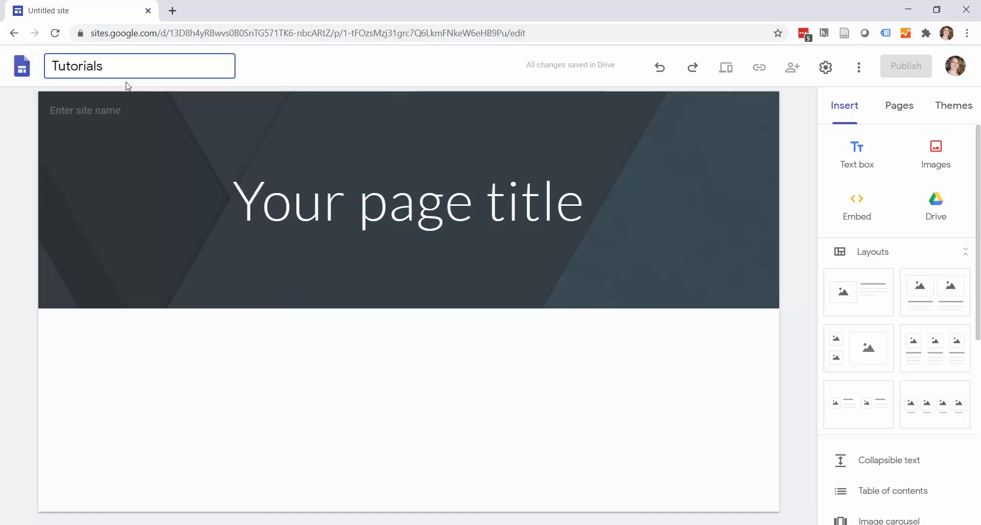
left_click(156, 172)
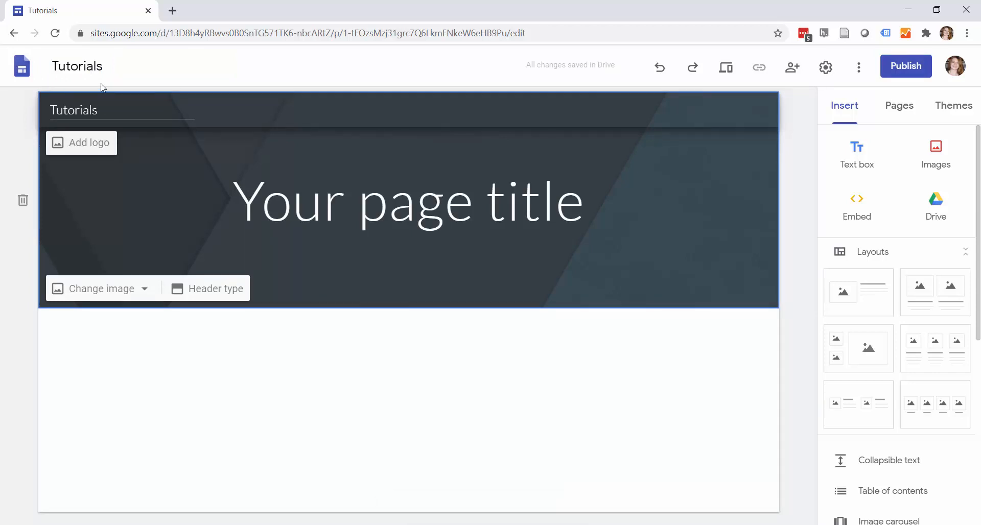
left_click(105, 112)
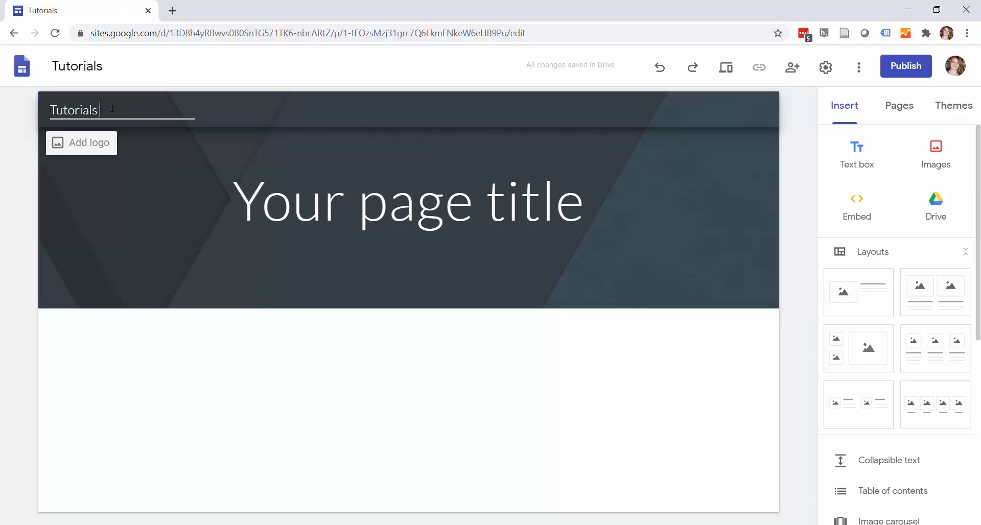
Step: Upload the coateslogo_sm image from the logo folder as the site's logo and close the settings
left_click(89, 145)
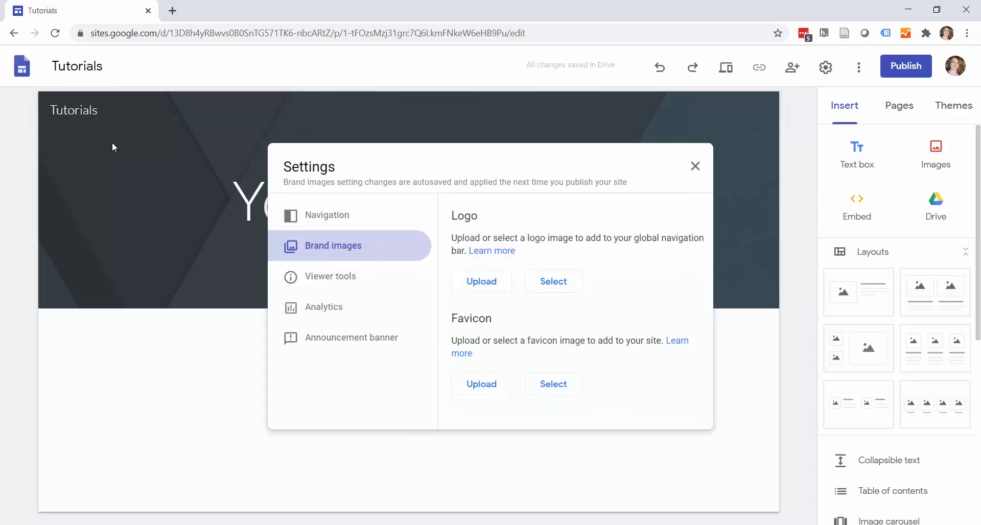
left_click(476, 285)
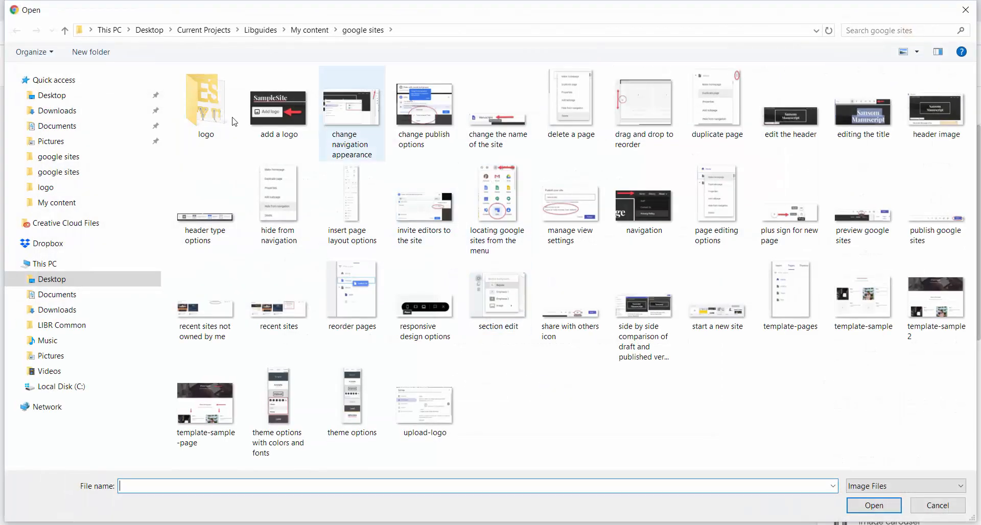
double_click(223, 125)
left_click(207, 81)
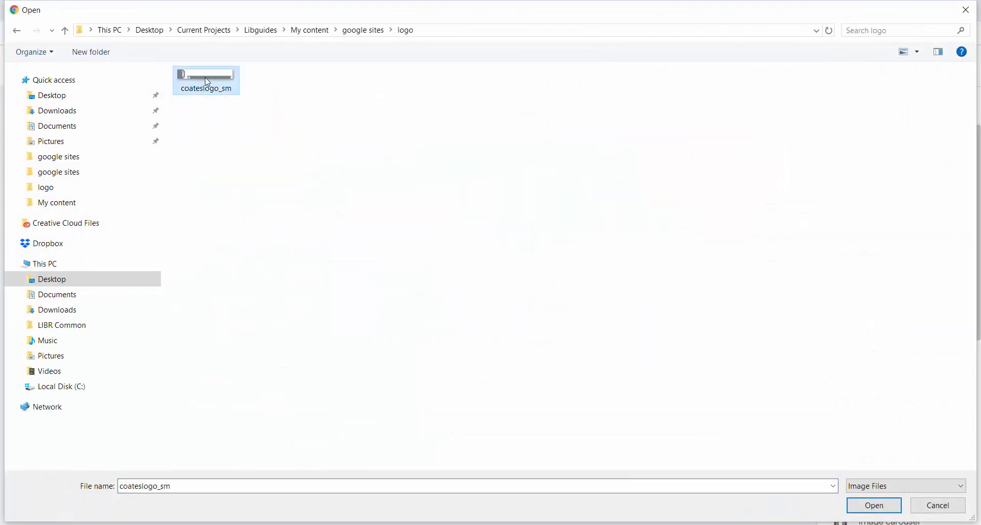
left_click(875, 506)
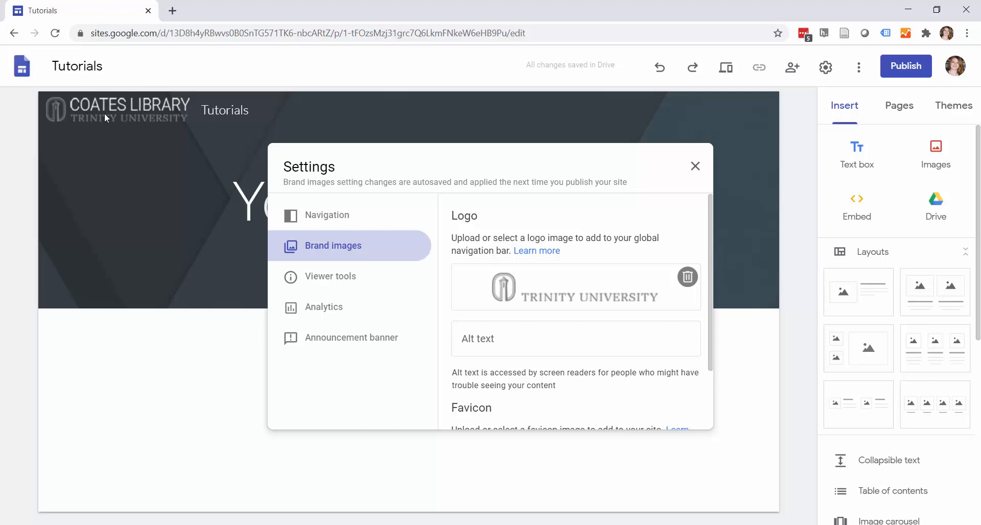
left_click(696, 167)
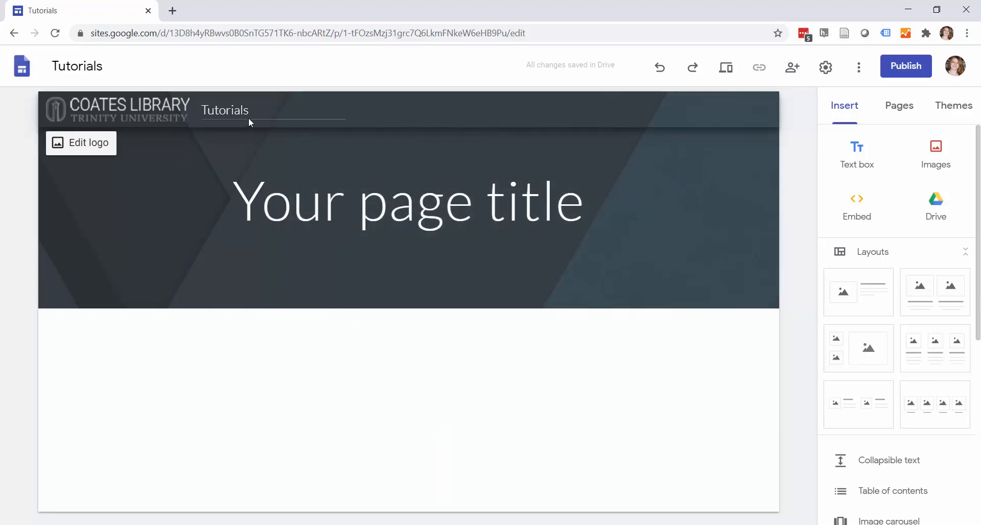
Step: Clear the site name beside the logo and replace the page title with "Tutorials"
left_click_drag(248, 123, 165, 105)
key("BackSpace")
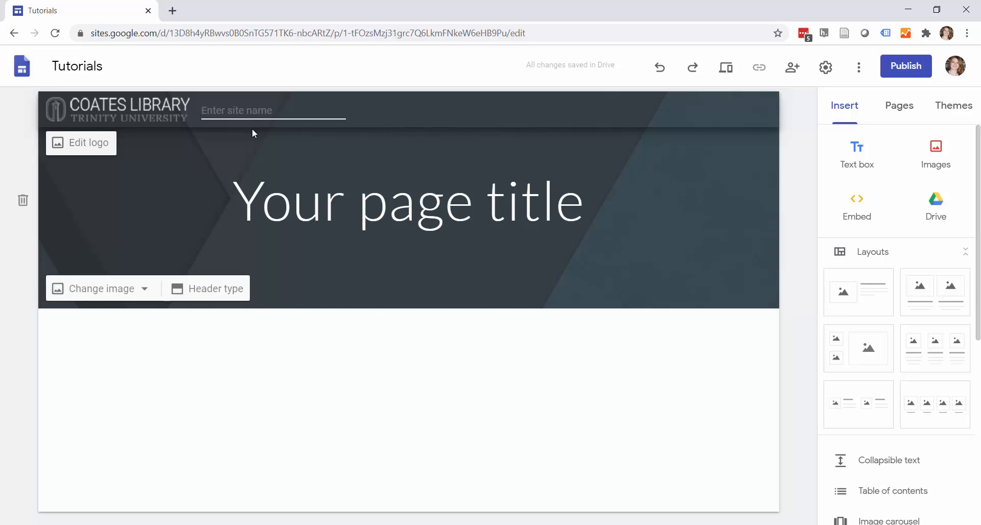
left_click(268, 201)
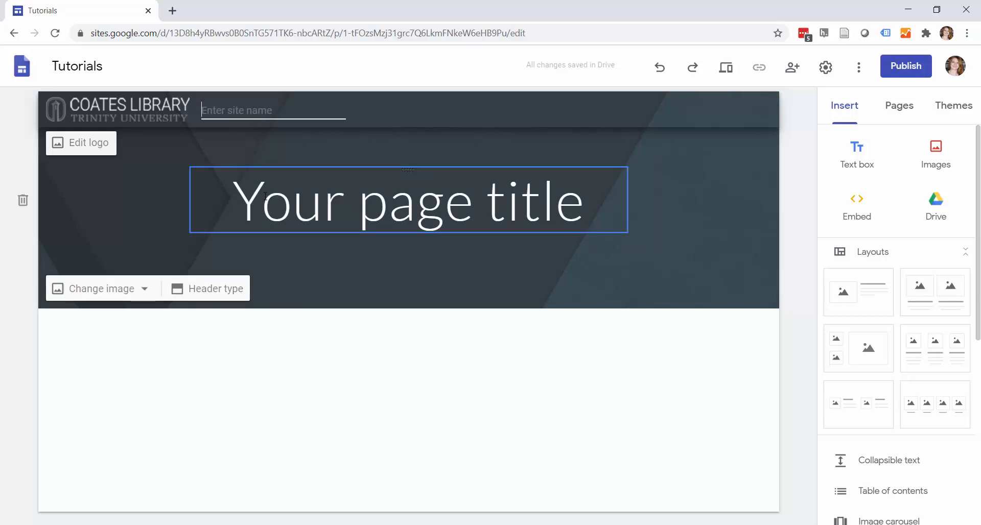
left_click(239, 193)
left_click_drag(239, 192, 582, 180)
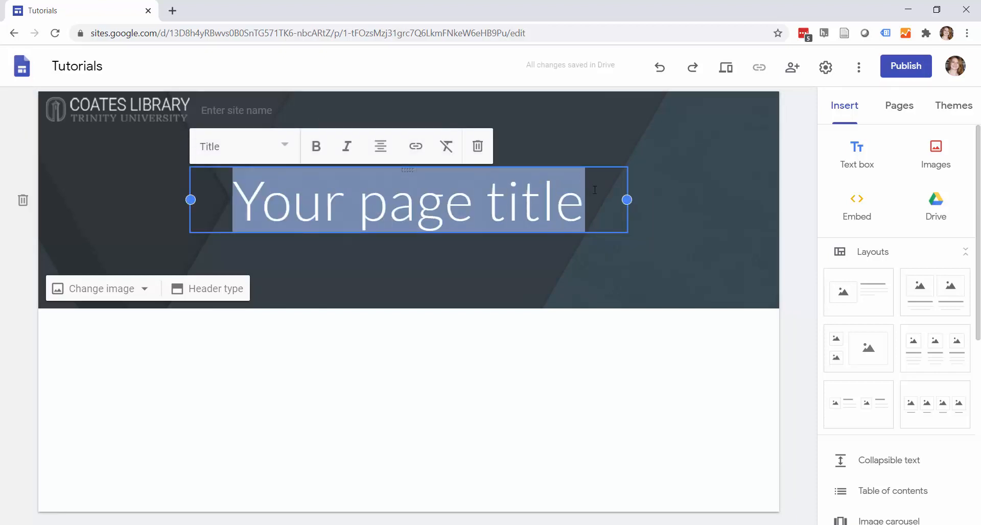
type("Tu")
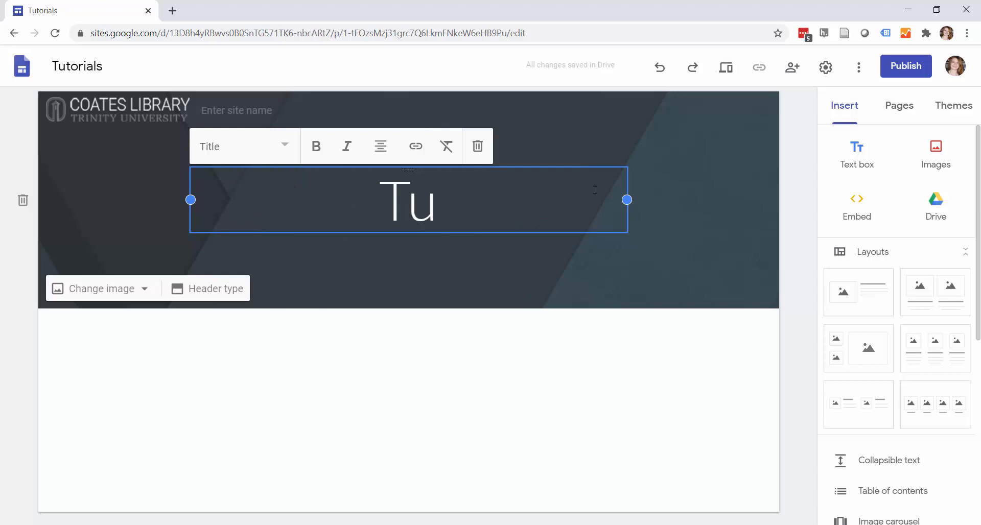
type("torials")
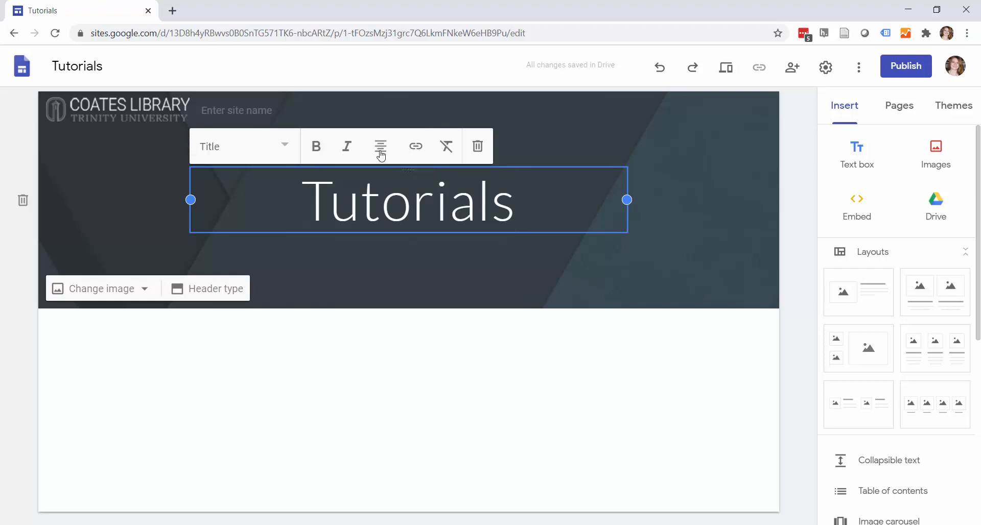
left_click(381, 148)
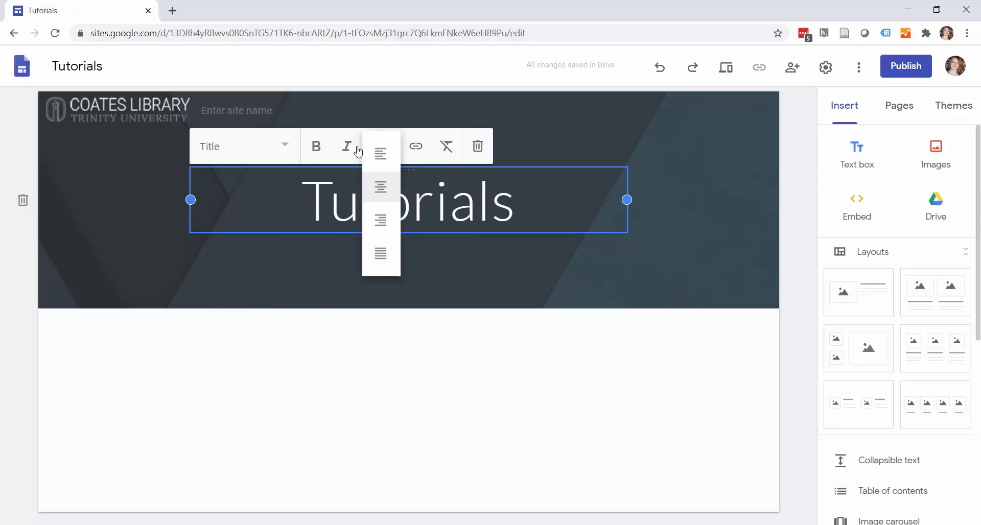
left_click(483, 254)
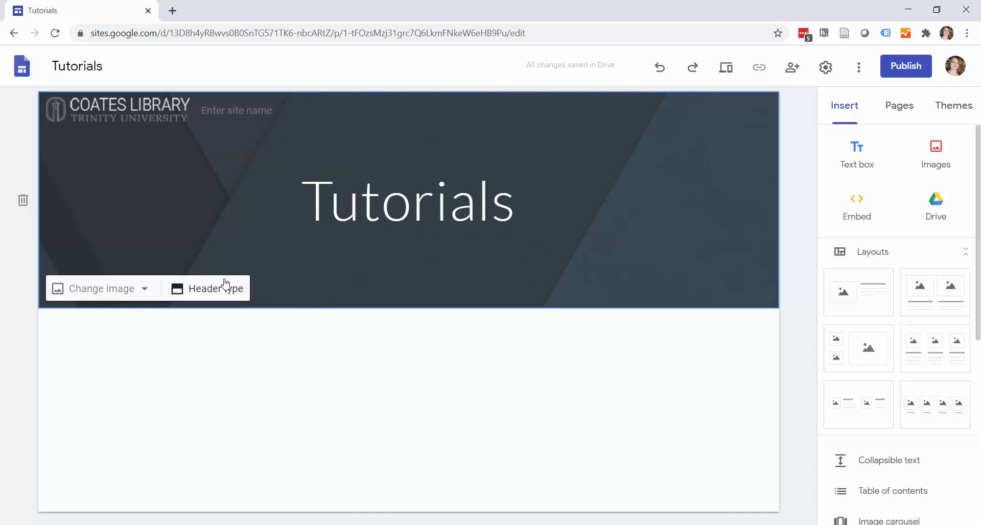
Step: Try the Title only, Large banner and Cover header types, and return the header to Banner
left_click(228, 292)
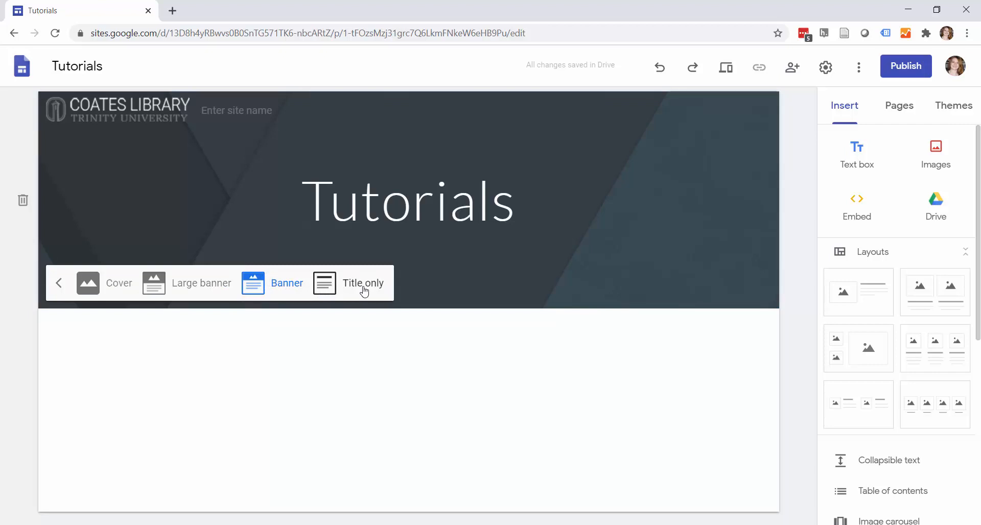
left_click(364, 291)
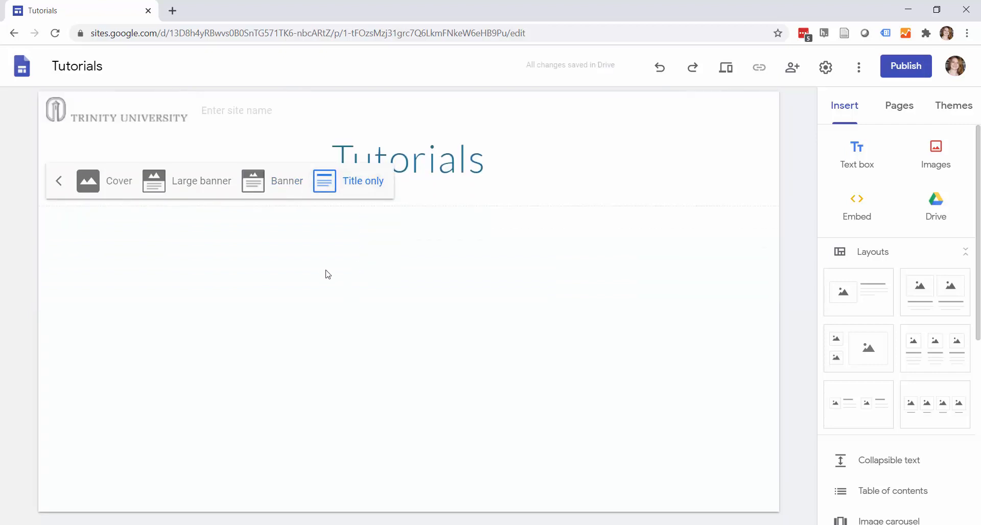
left_click(175, 190)
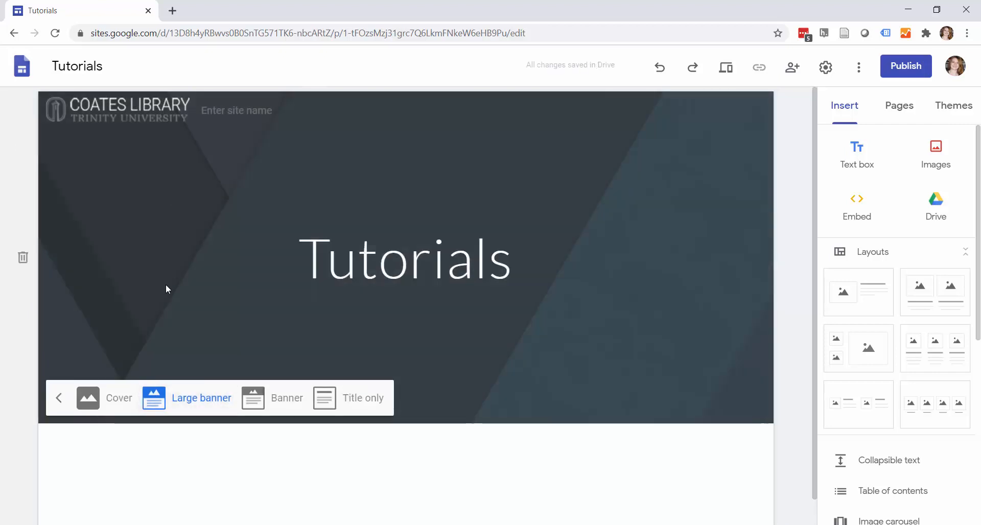
left_click(93, 403)
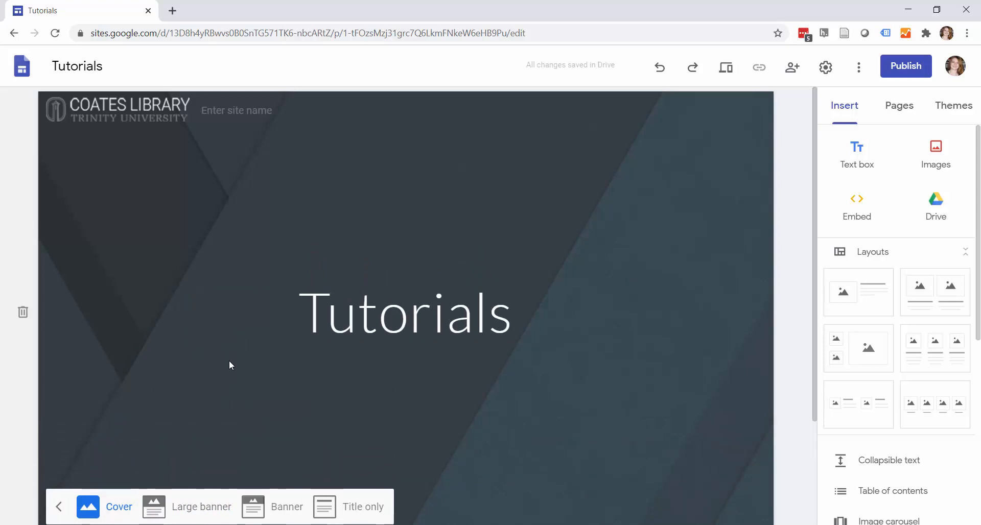
left_click(262, 512)
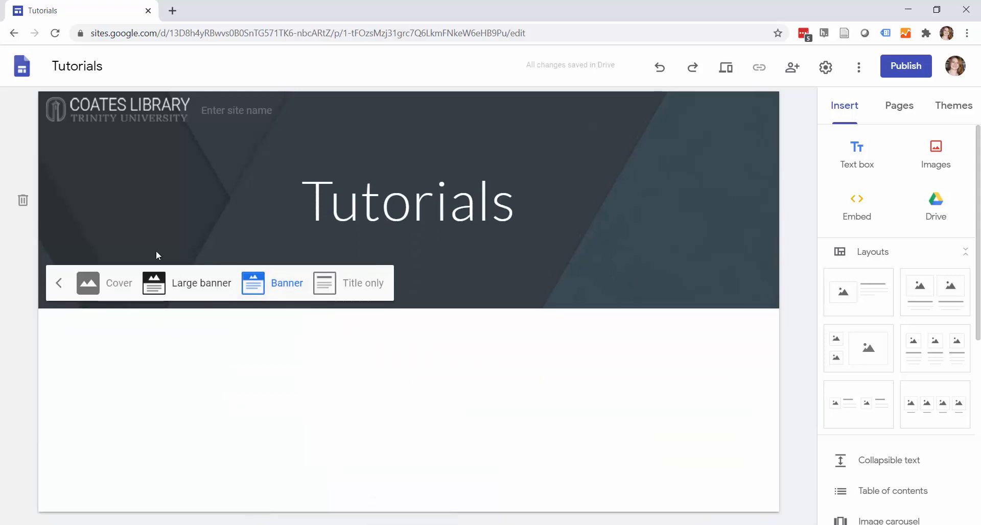
left_click(57, 284)
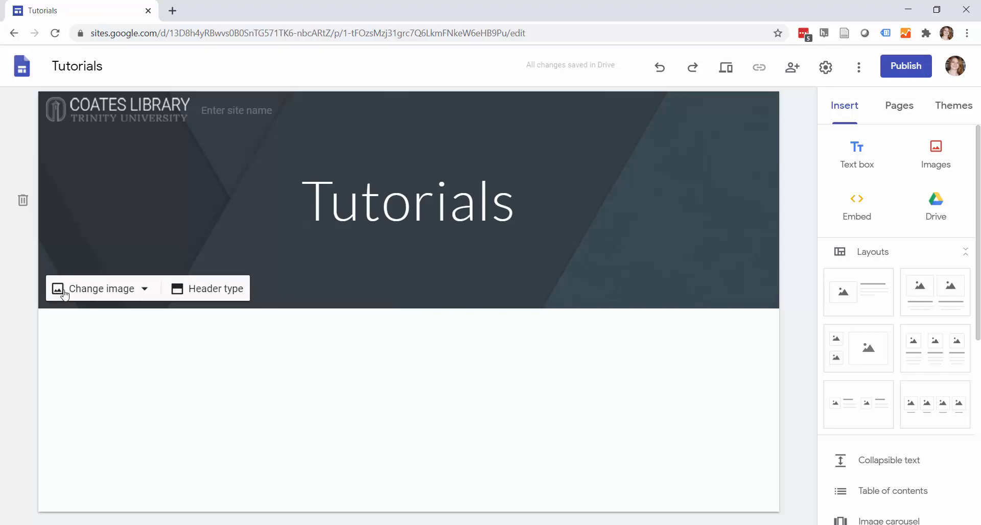
Step: Try the blurred golden-brown gallery picture as the header image, and reset the header to its default image
left_click(89, 291)
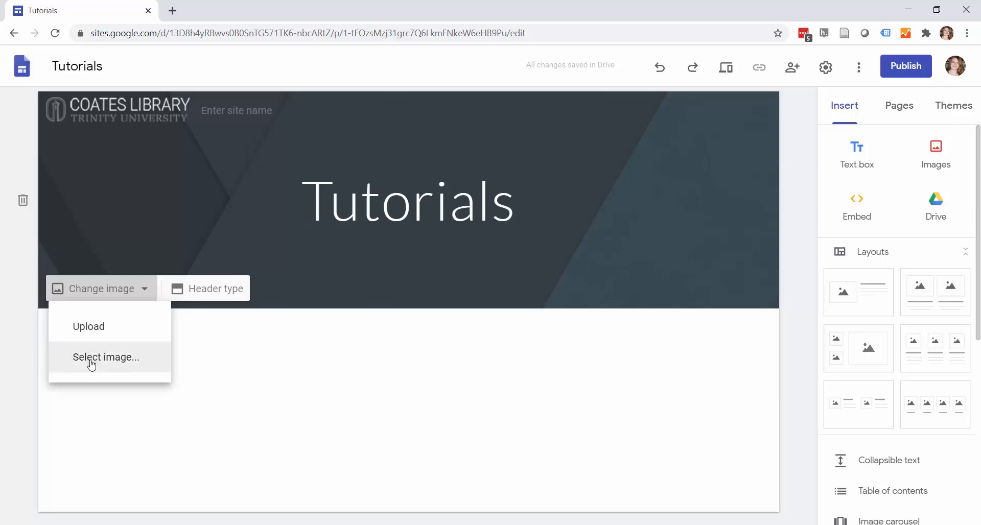
left_click(91, 363)
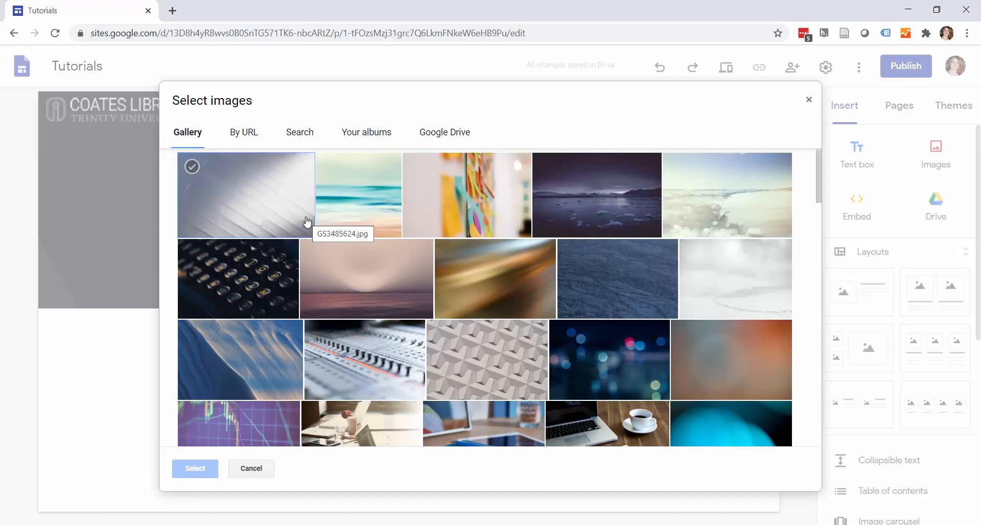
left_click(447, 251)
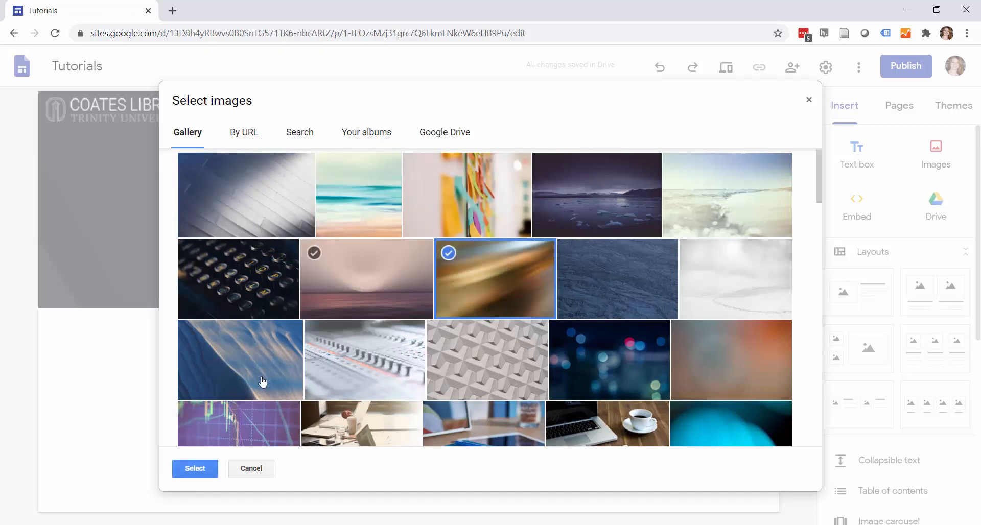
left_click(188, 468)
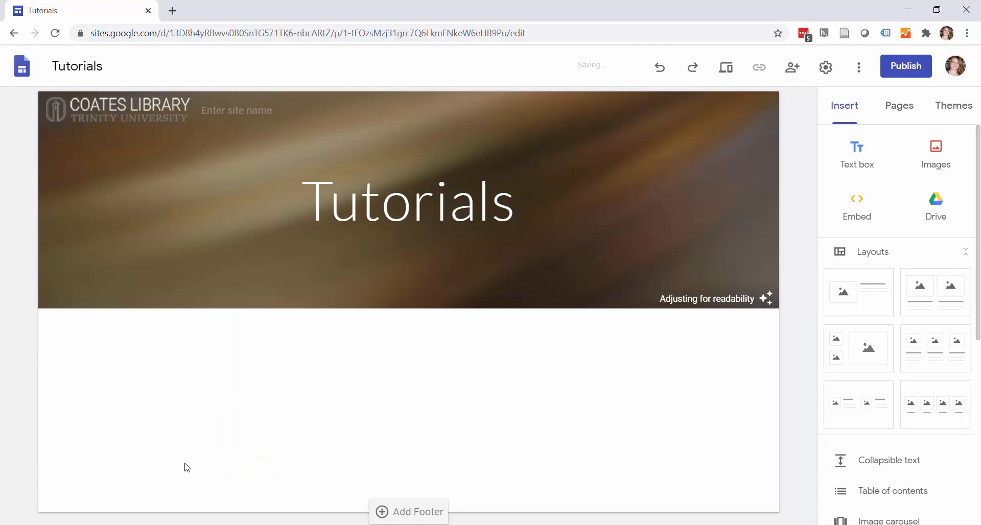
mouse_move(213, 279)
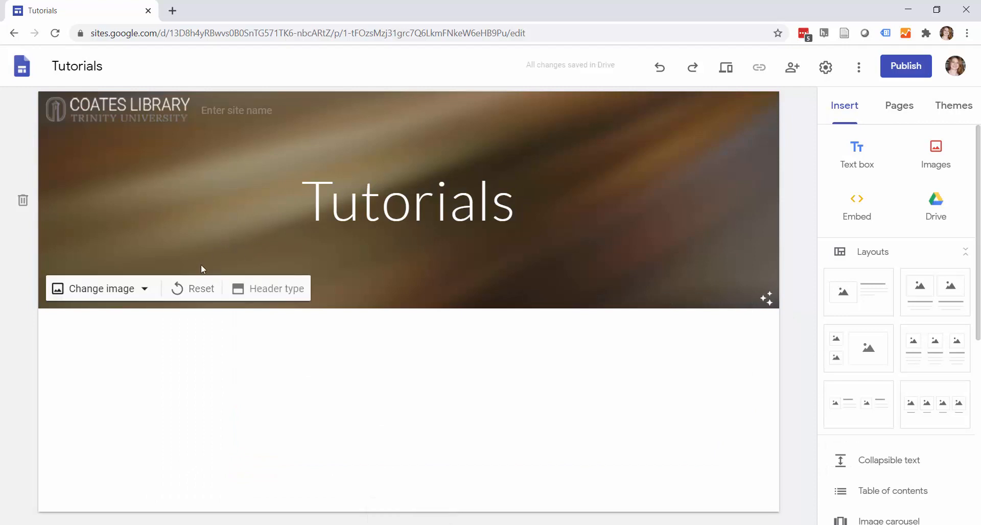
left_click(194, 294)
left_click(194, 295)
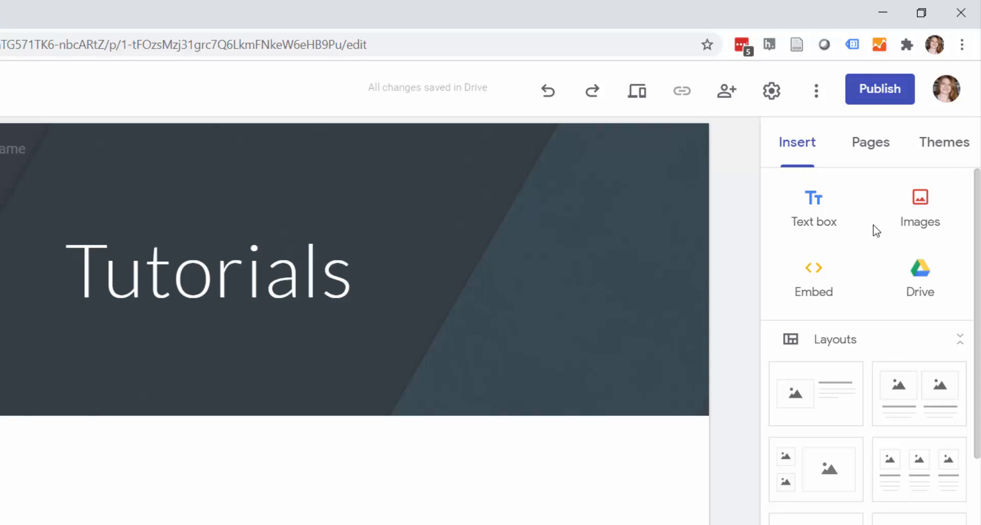
Step: Insert a text box below the header containing "Text..."
left_click(819, 218)
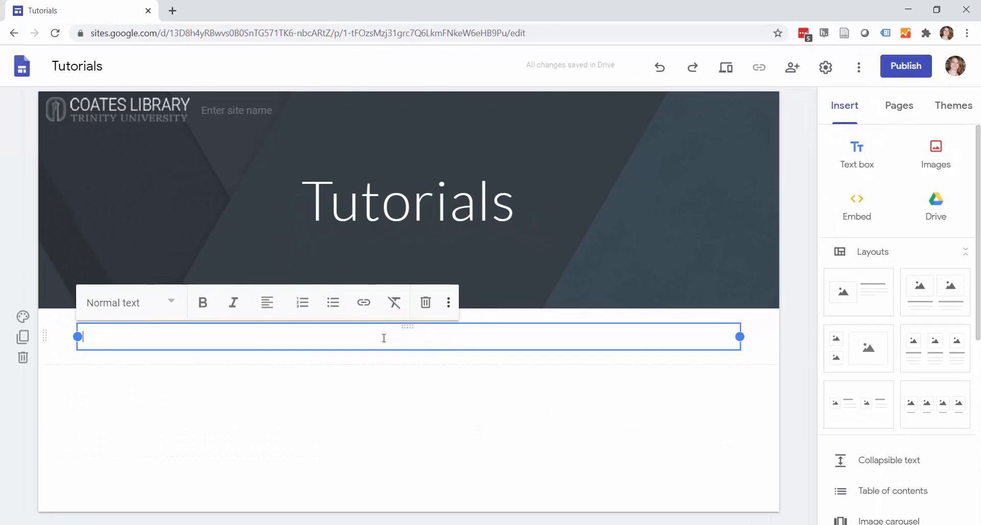
type("Tex")
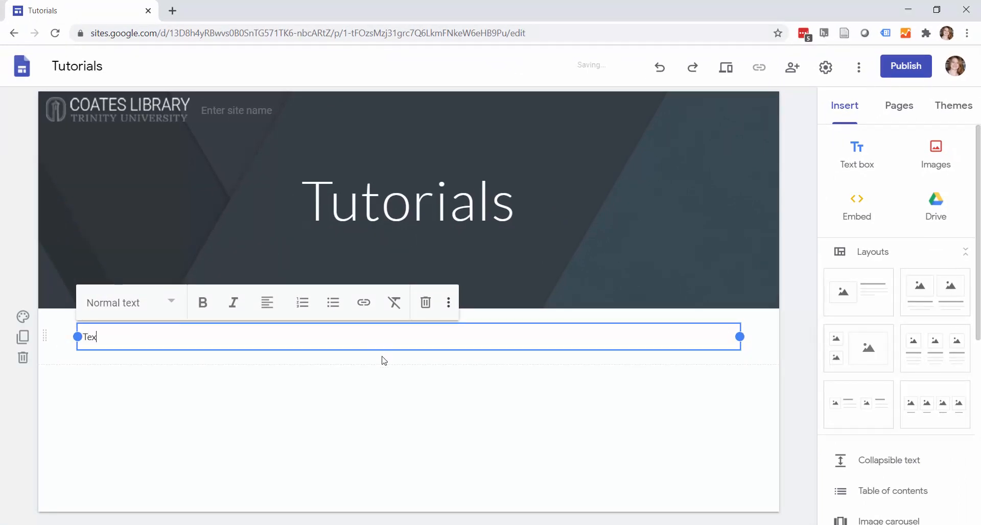
type("t...")
left_click(937, 158)
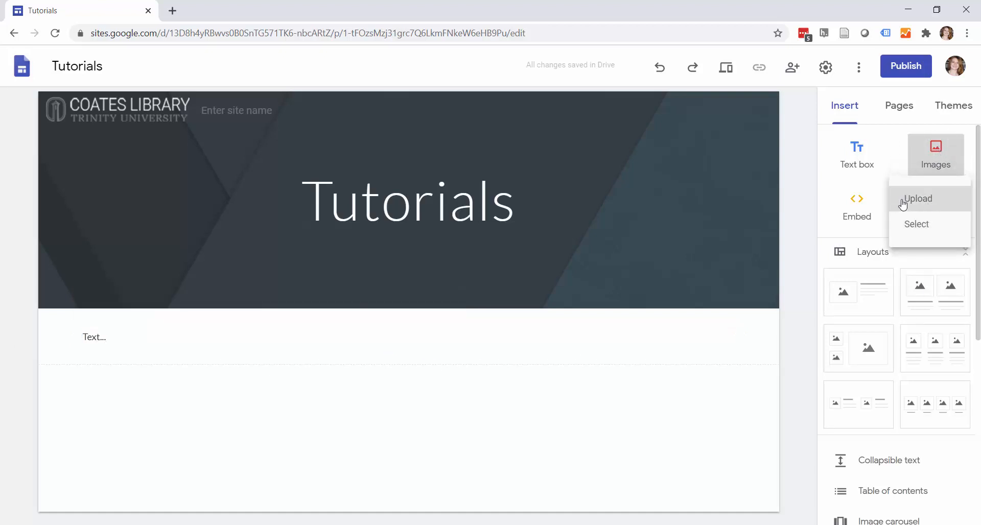
left_click(906, 158)
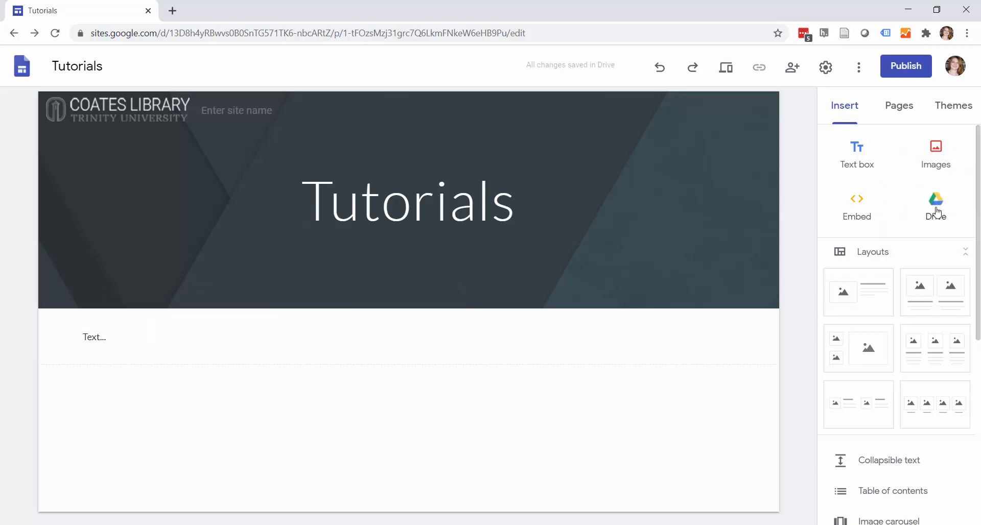
Step: Insert the single-image-with-text layout below the text box and upload the picture "locating google sites from the menu" into its placeholder
scroll(935, 212, "down", 1)
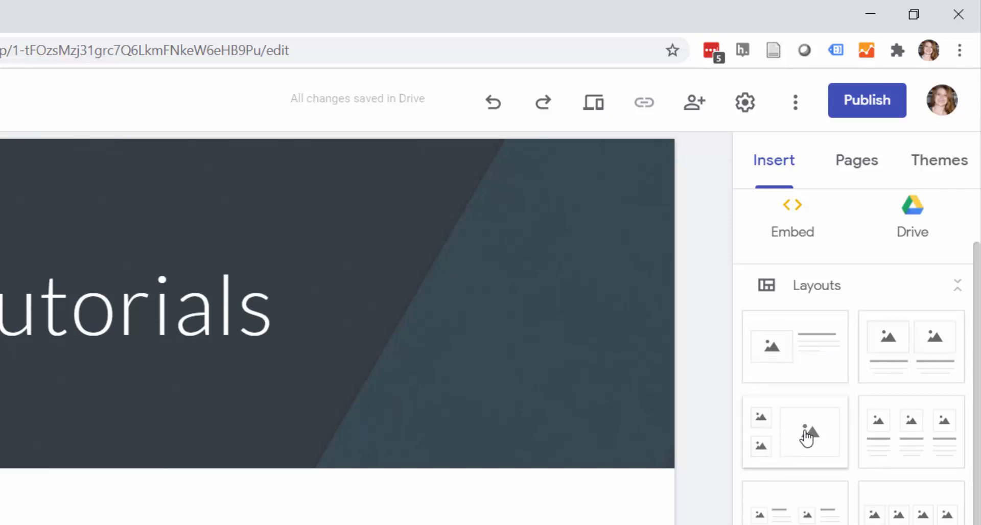
left_click(776, 374)
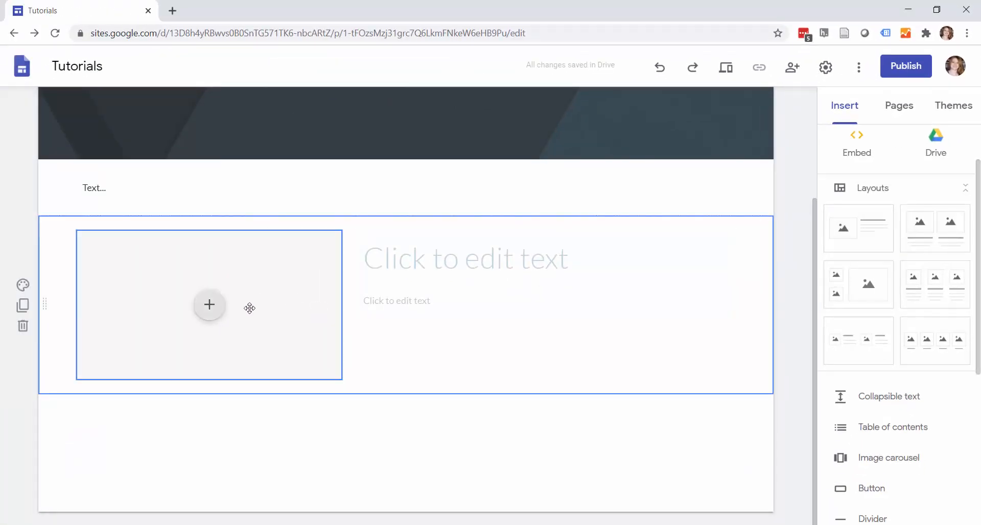
left_click(211, 308)
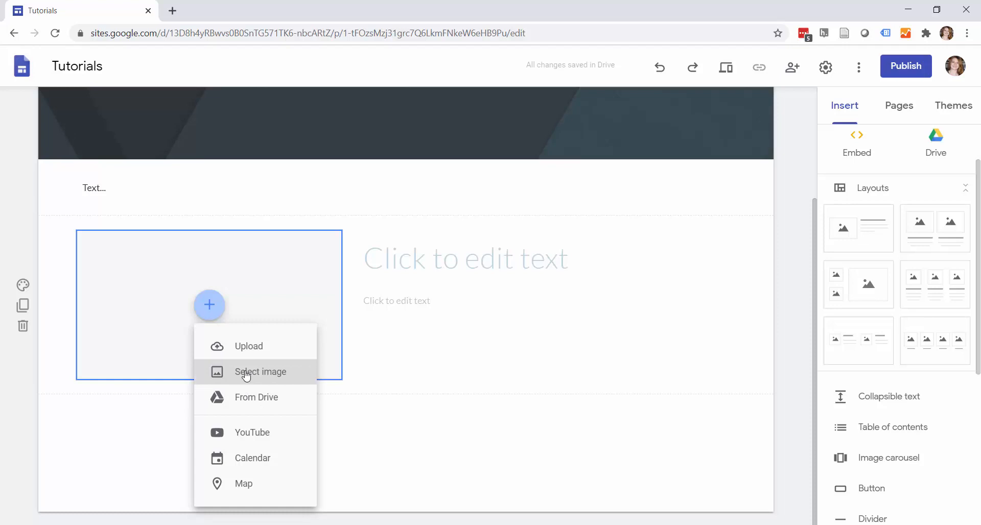
left_click(246, 346)
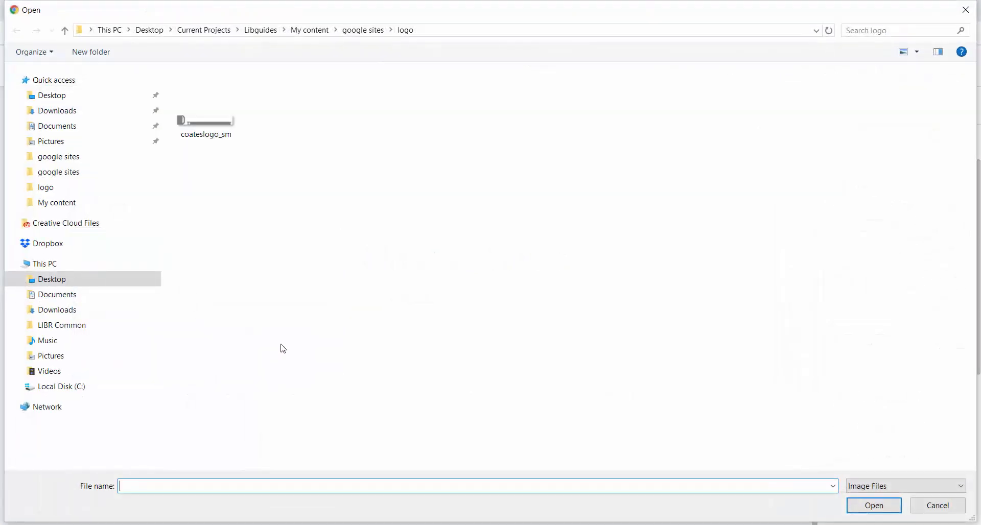
left_click(363, 31)
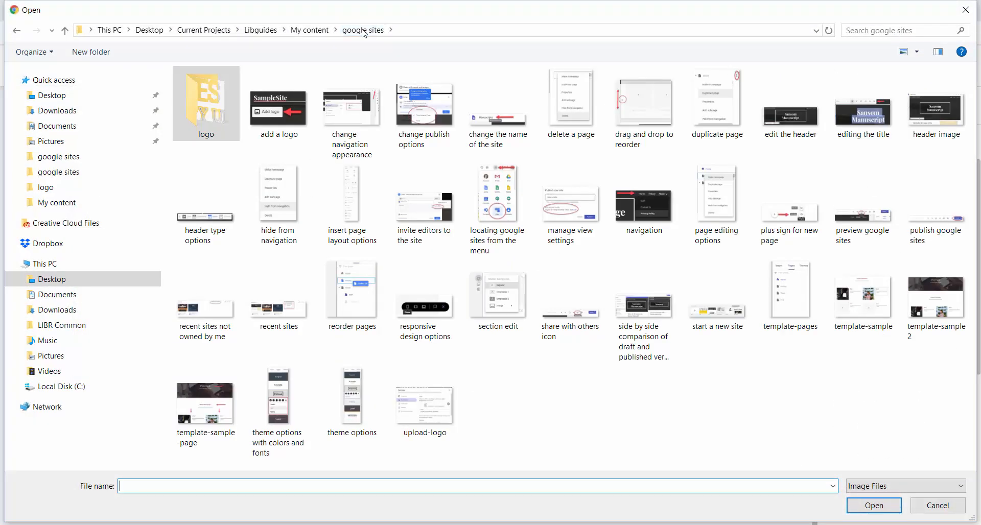
left_click(502, 182)
left_click(867, 506)
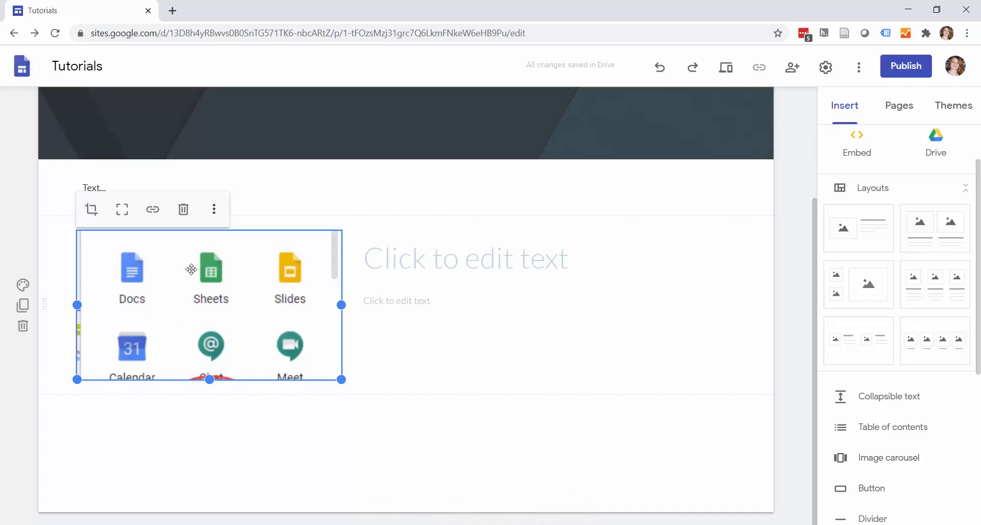
Step: Reposition the uploaded picture within its crop frame so the circled Sites icon is in view
double_click(218, 276)
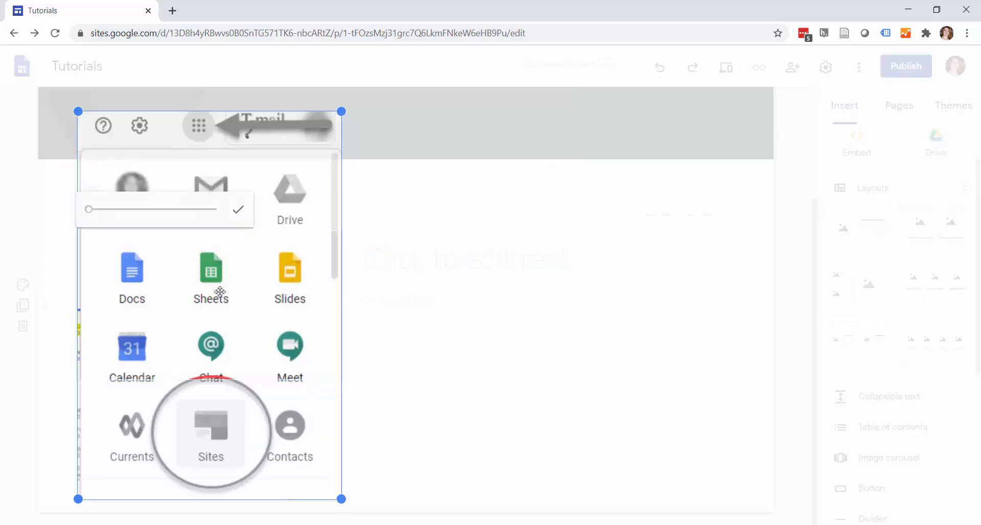
left_click_drag(227, 320, 231, 193)
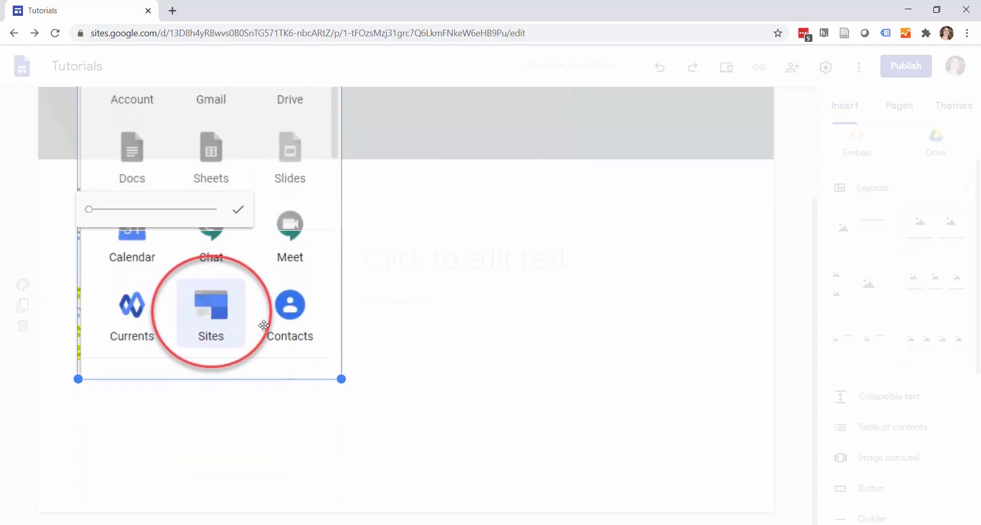
left_click(236, 215)
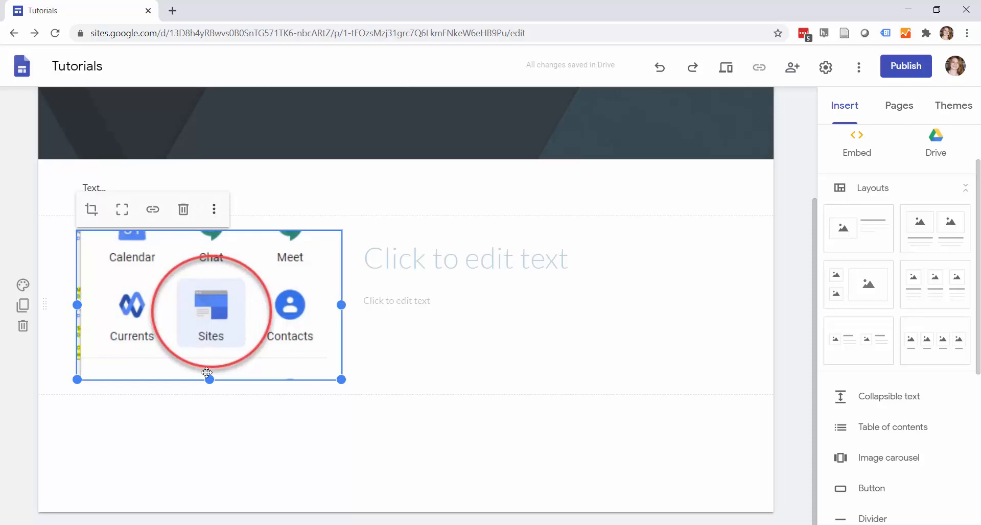
Step: Extend the picture's frame downward and narrow its width so it shows the app menu from the header arrow to the circled Sites icon
left_click_drag(208, 378, 206, 486)
scroll(206, 460, "down", 2)
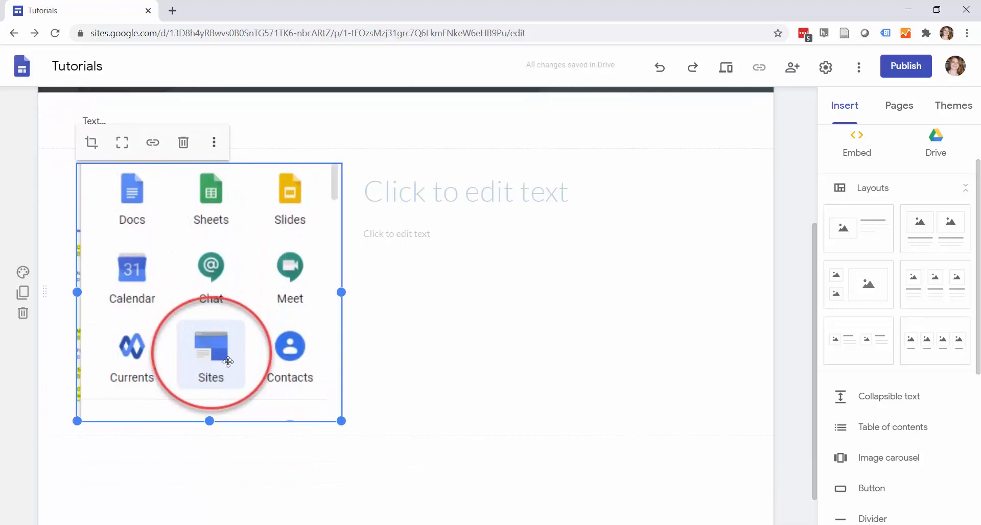
left_click_drag(207, 381, 198, 459)
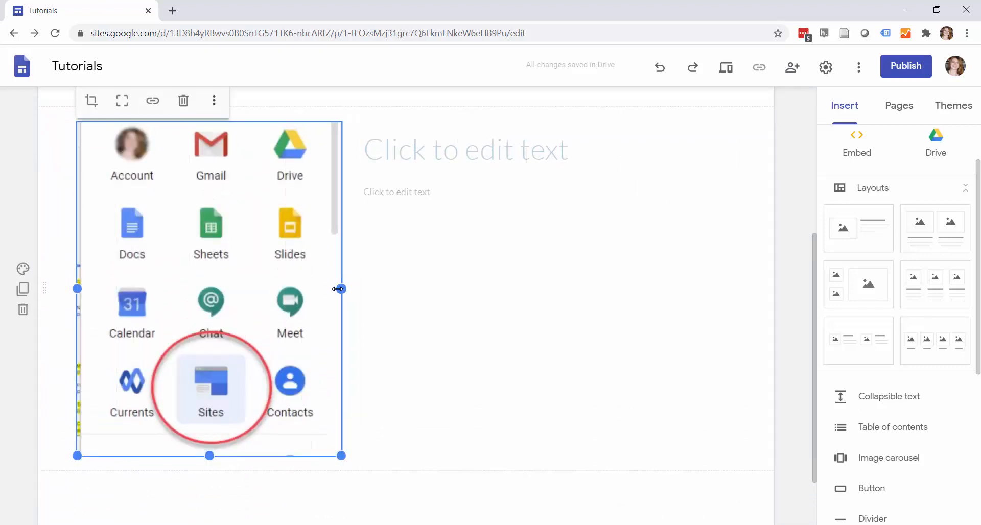
left_click_drag(340, 288, 277, 301)
left_click_drag(199, 254, 210, 252)
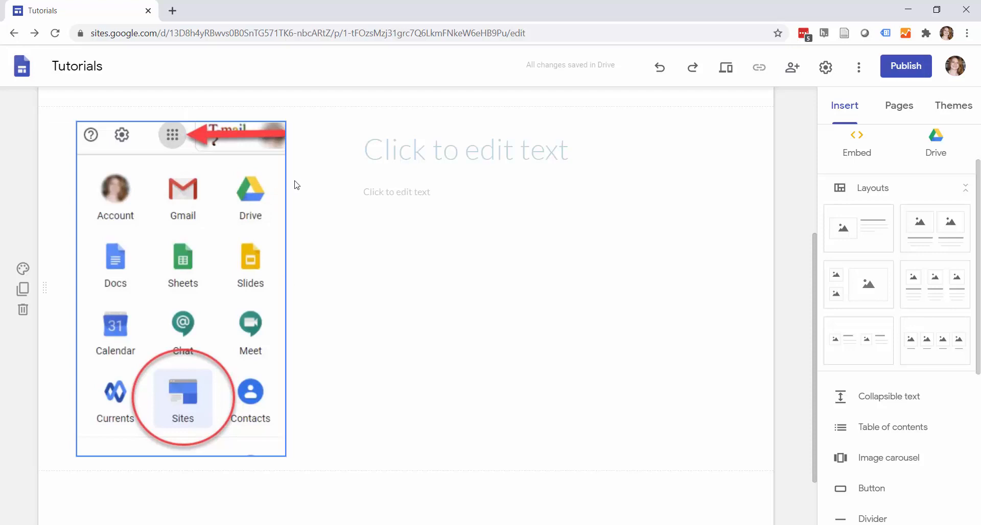
Step: Enter "Sites" as the title text beside the picture
left_click(401, 153)
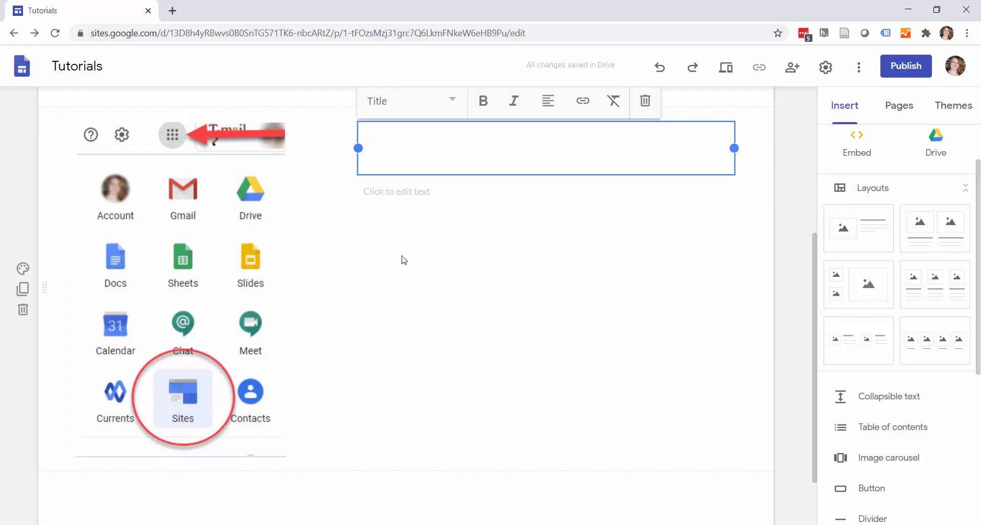
type("Sit")
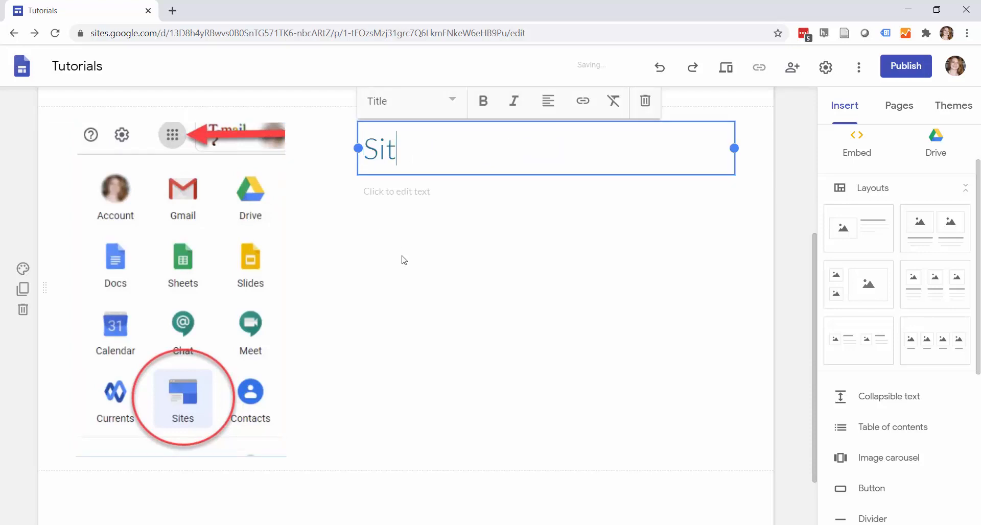
type("e")
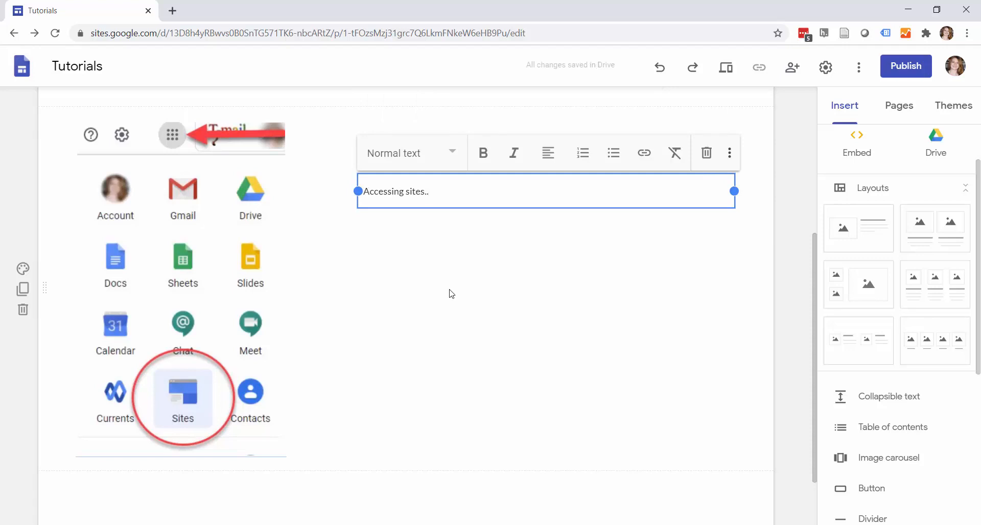
Step: Enter "Accessing sites..." in the text field under the Sites title and give it the Heading style
type("...")
left_click(453, 152)
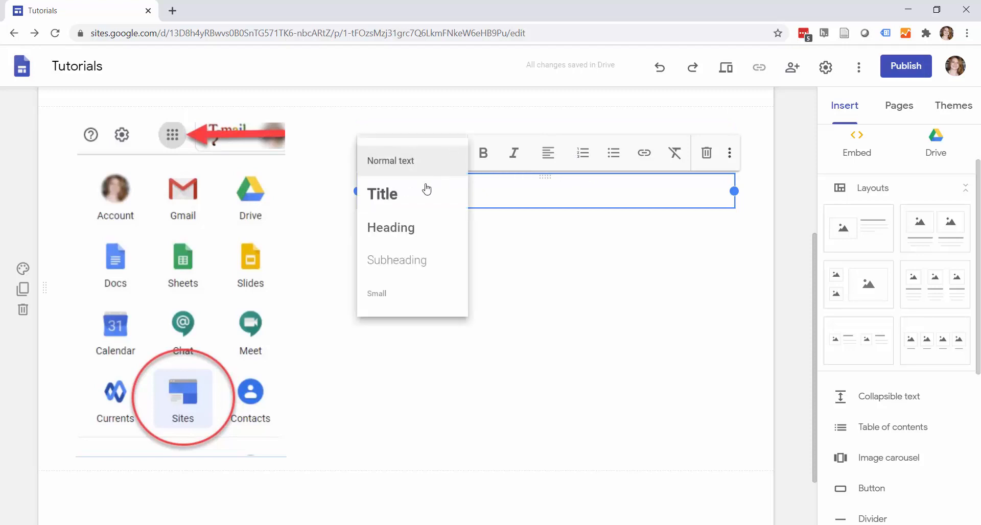
left_click(424, 228)
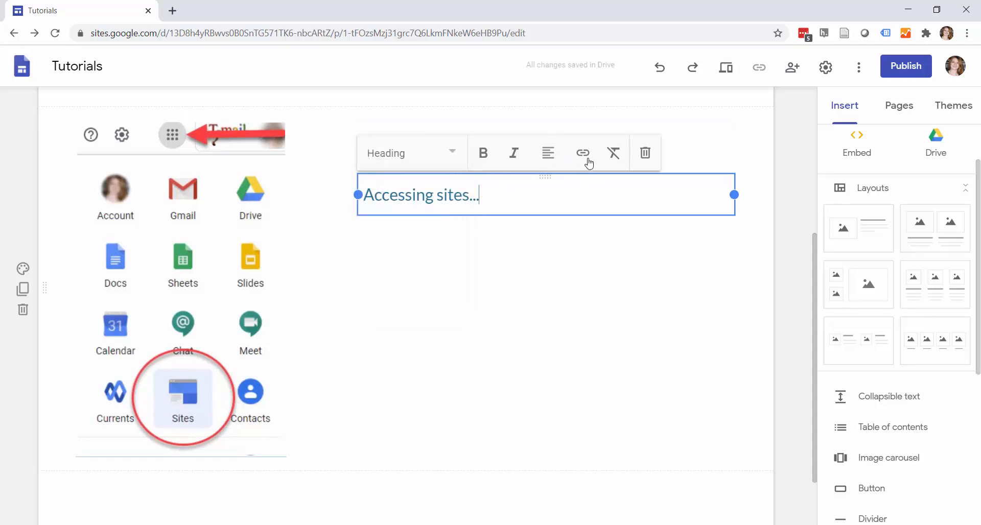
left_click(700, 256)
Step: Insert the three-column image-and-text layout below the Sites section and set its section background to Emphasis 2
scroll(853, 260, "down", 1)
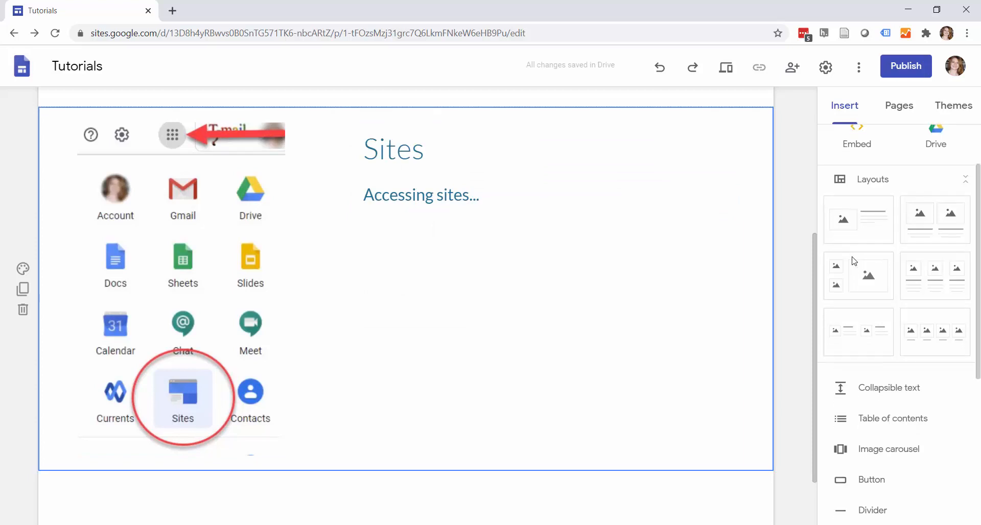
left_click(929, 234)
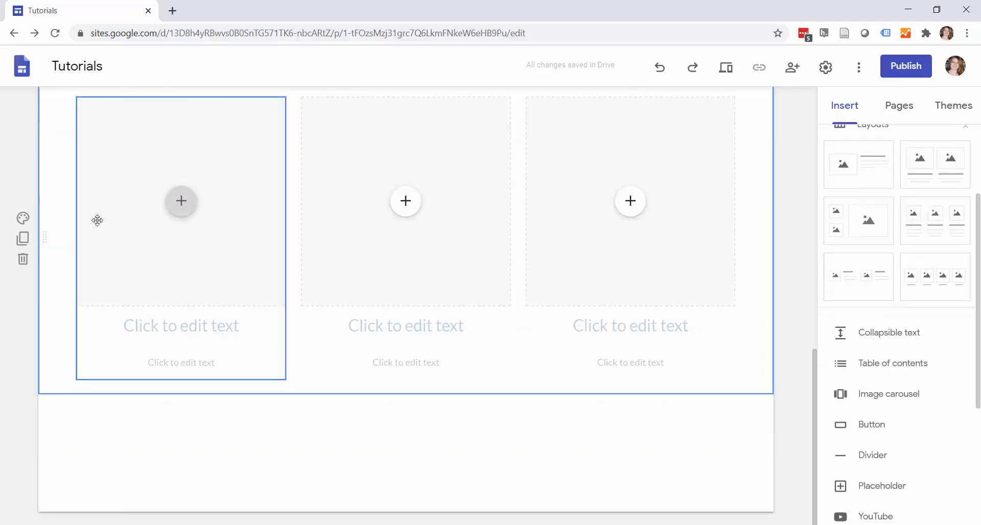
scroll(97, 219, "up", 1)
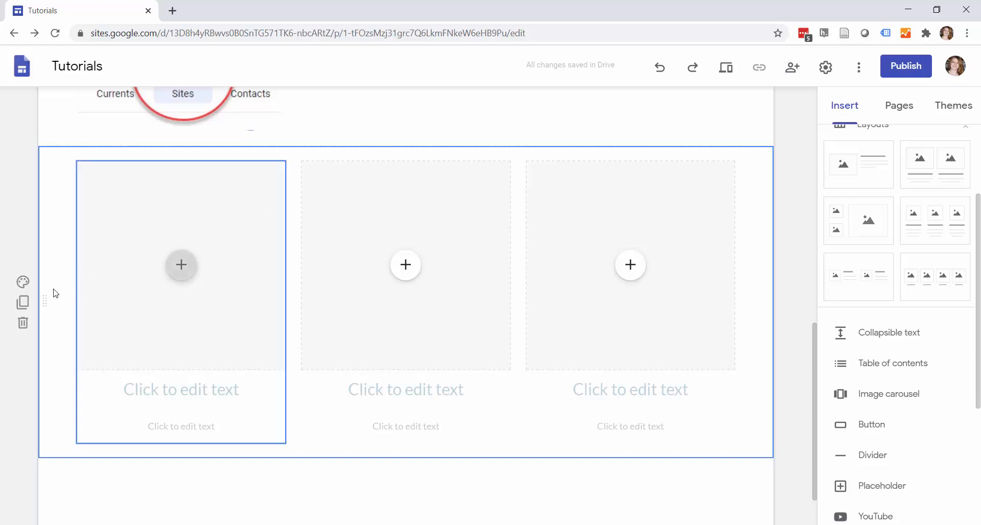
left_click(24, 282)
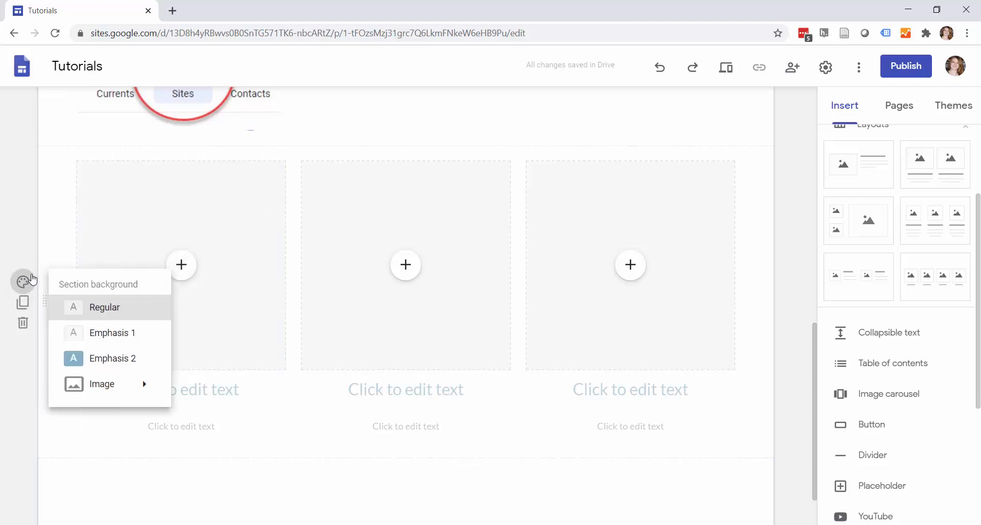
left_click(113, 359)
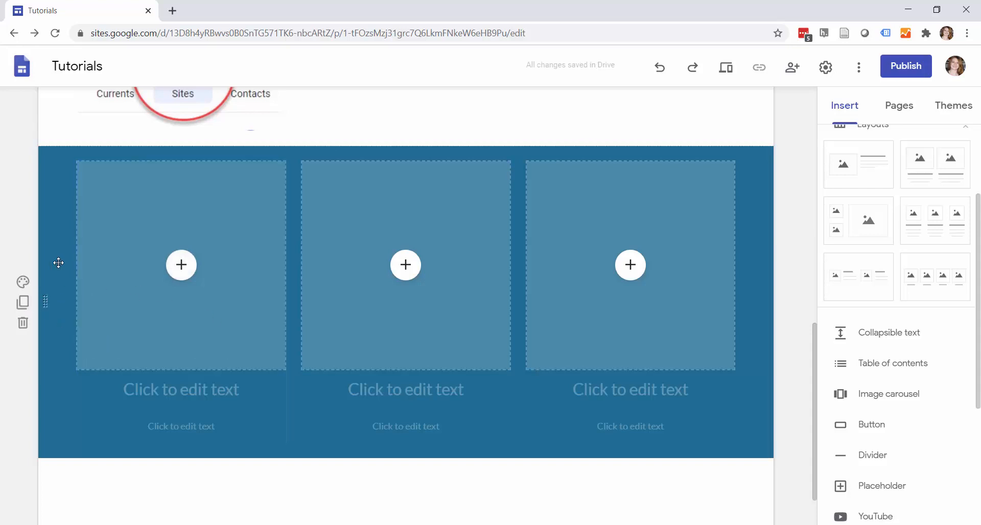
Step: Duplicate the blue three-column section and move the Sites section between the two blue sections
left_click(24, 305)
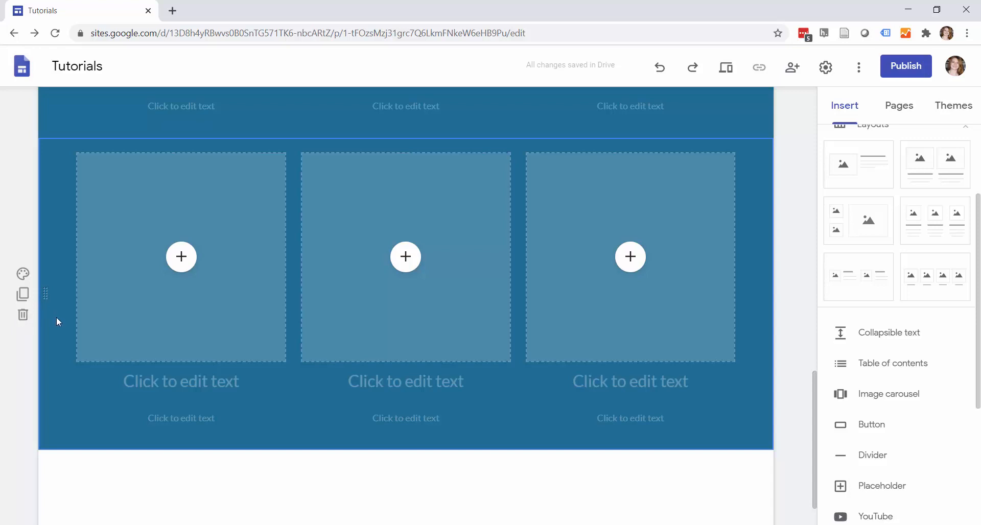
scroll(306, 243, "up", 10)
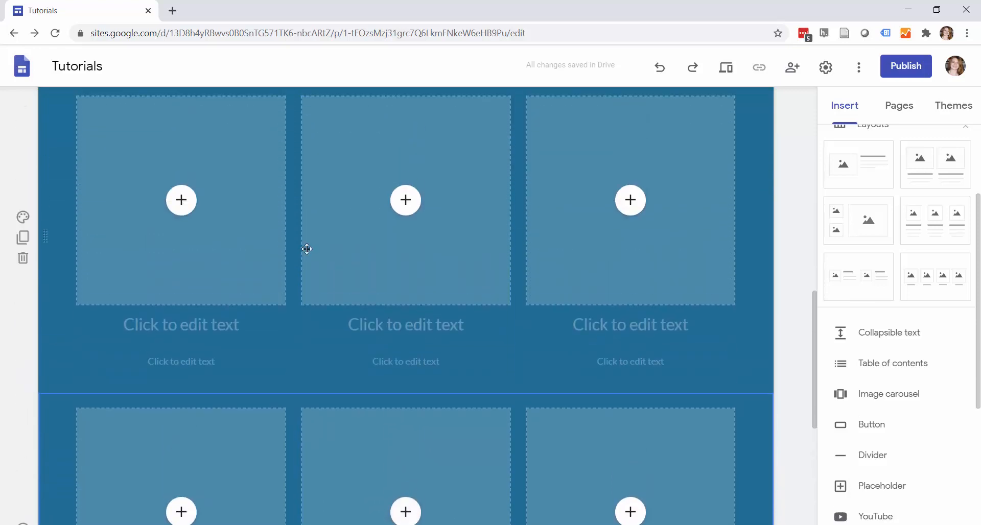
scroll(440, 285, "up", 3)
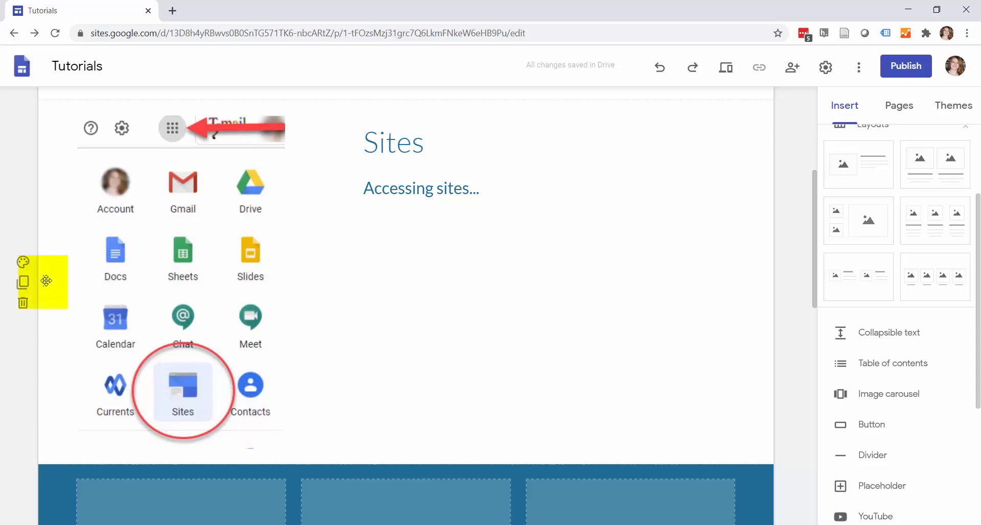
left_click_drag(45, 282, 61, 395)
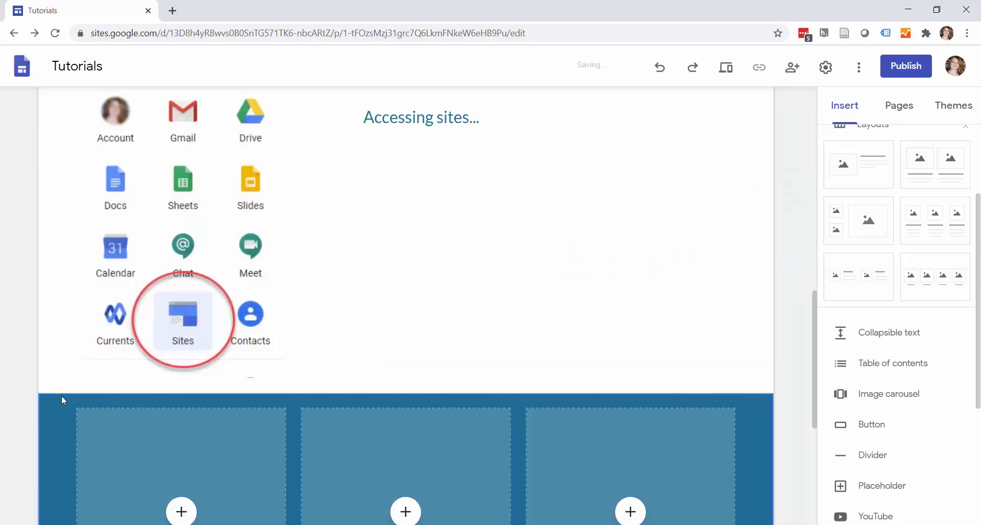
scroll(114, 333, "up", 5)
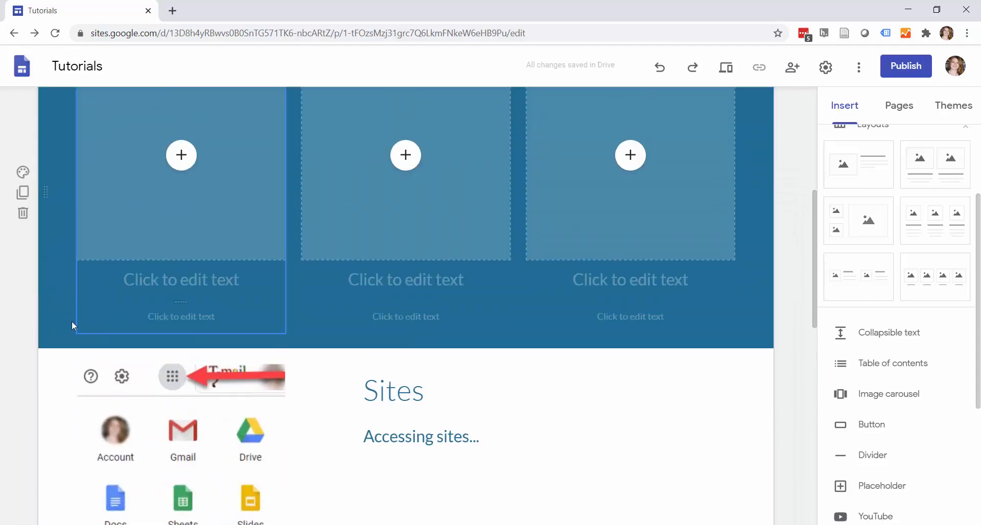
scroll(541, 409, "down", 4)
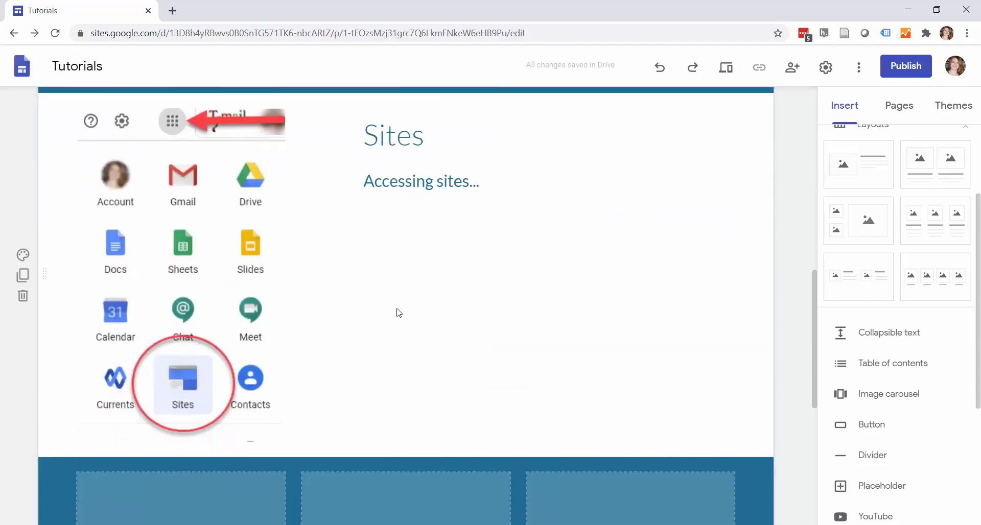
scroll(394, 306, "up", 7)
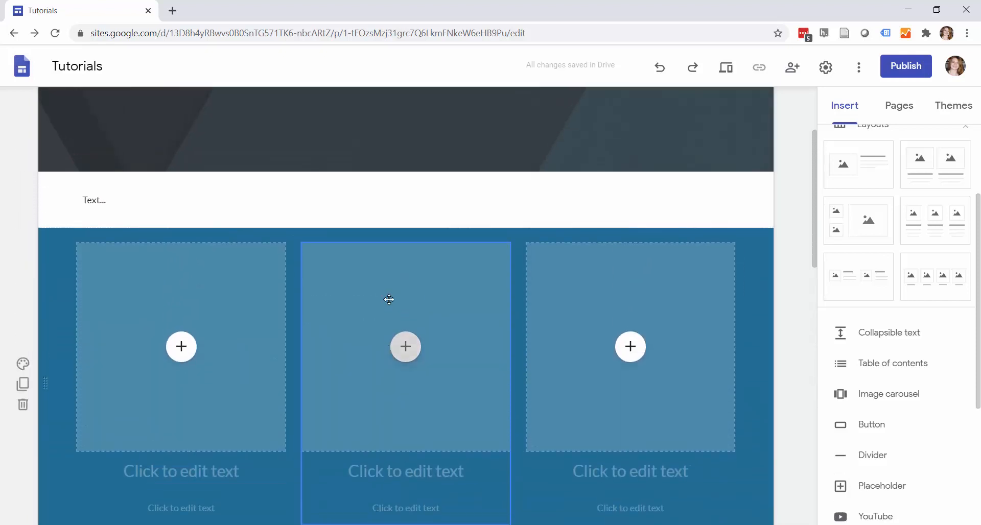
scroll(896, 409, "down", 3)
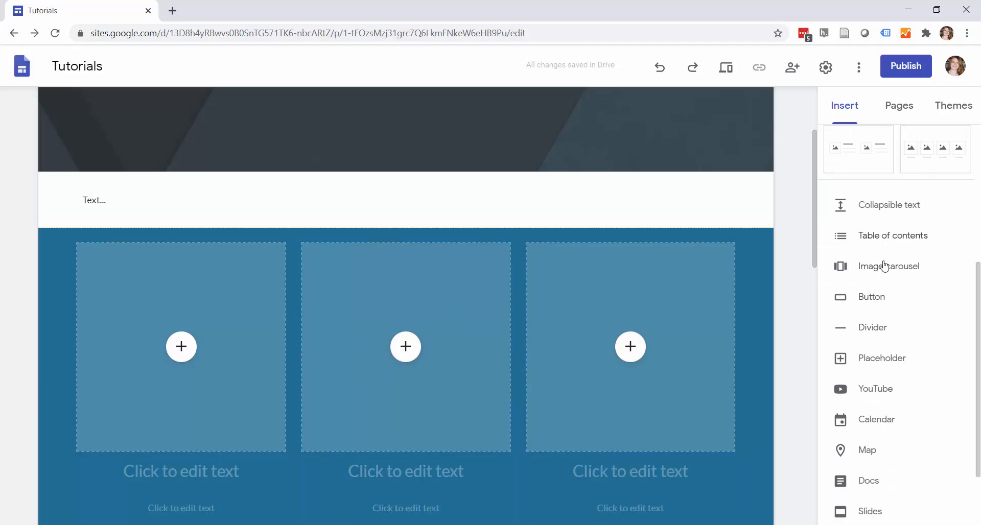
scroll(885, 266, "down", 1)
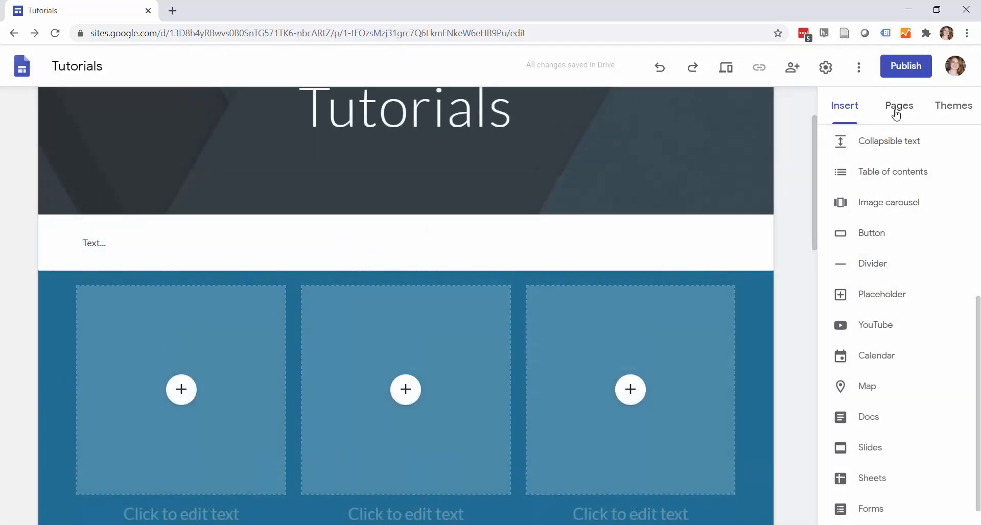
Step: Add a new page named "Publish a Site" to the website
left_click(896, 114)
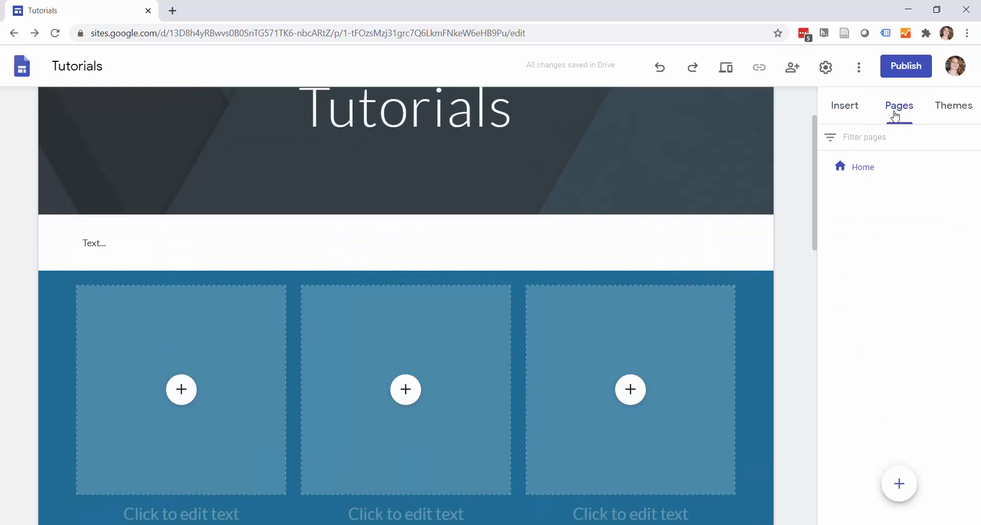
left_click(899, 484)
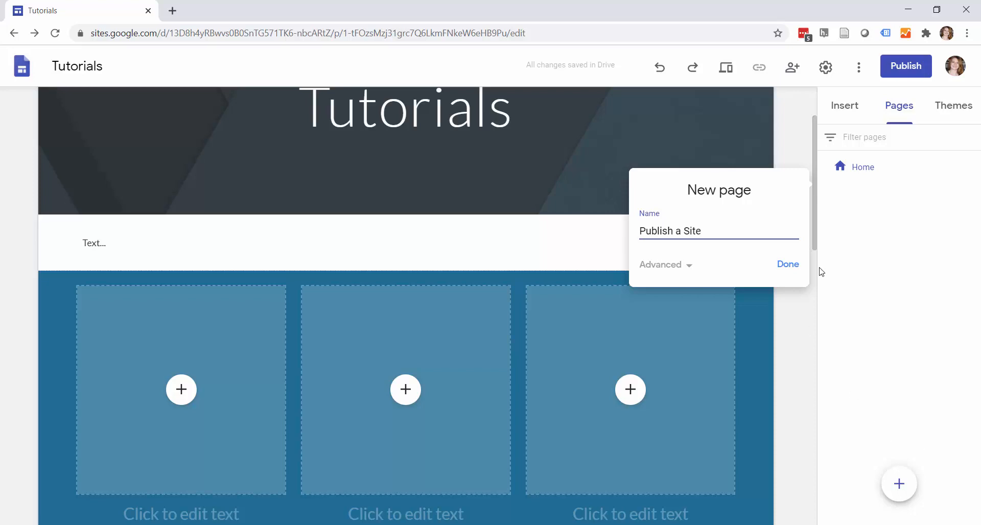
left_click(788, 264)
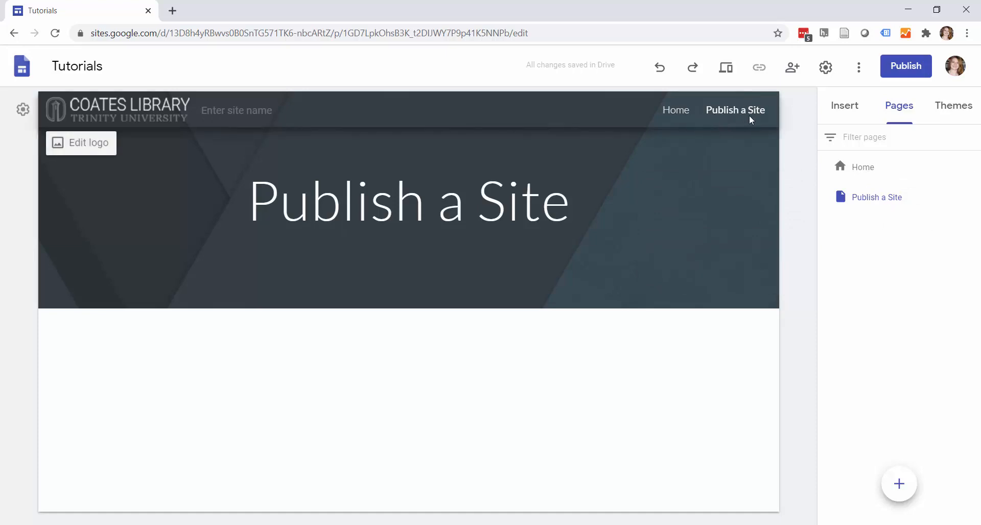
Step: Add a new page named "Preview a Site" and nest it as a subpage under Publish a Site
left_click(898, 483)
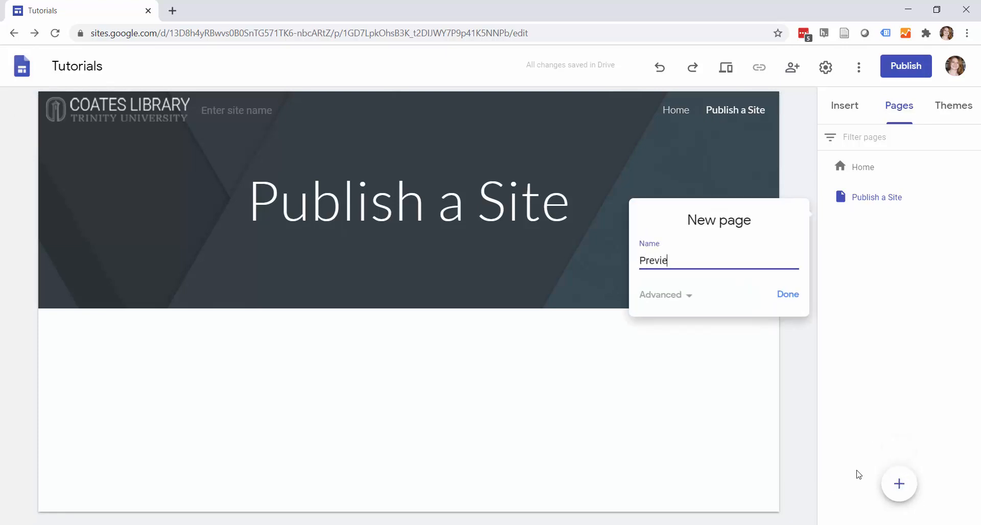
type("Preview a Site")
key("Return")
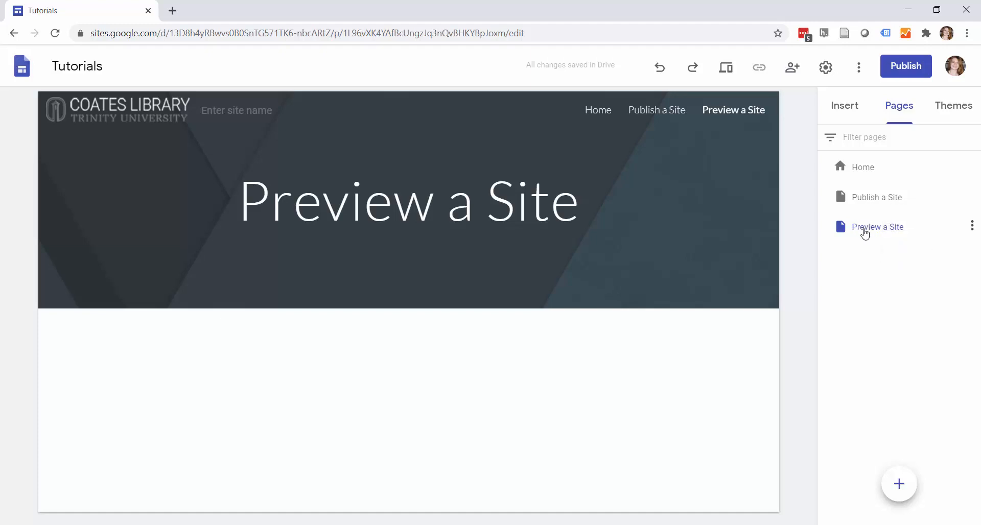
left_click_drag(870, 232, 868, 199)
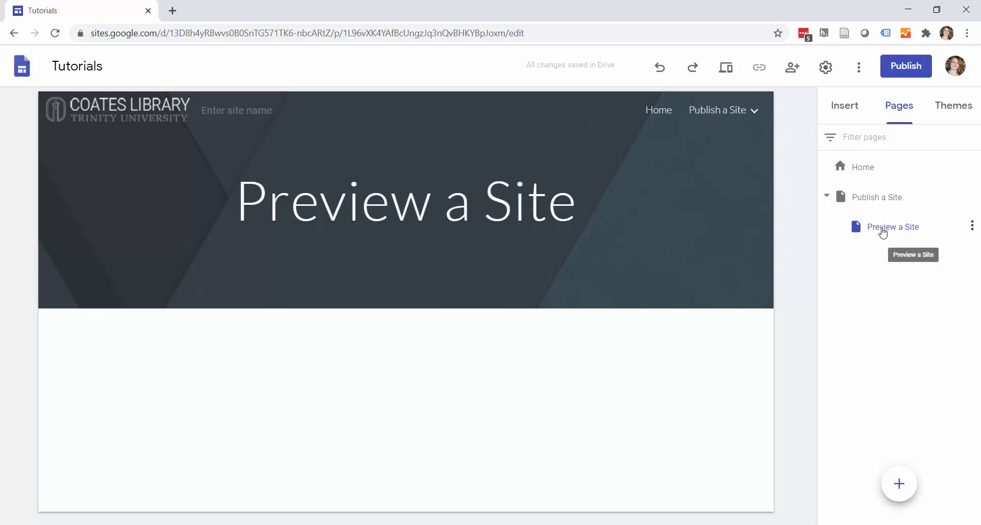
mouse_move(756, 110)
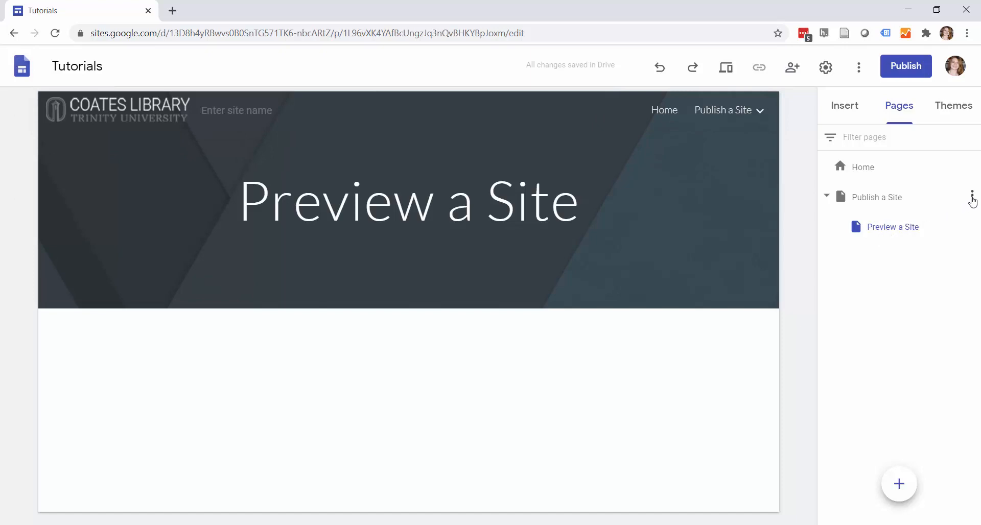
Step: Add another subpage under Publish a Site and name it "Sharing" in its page properties
left_click(972, 197)
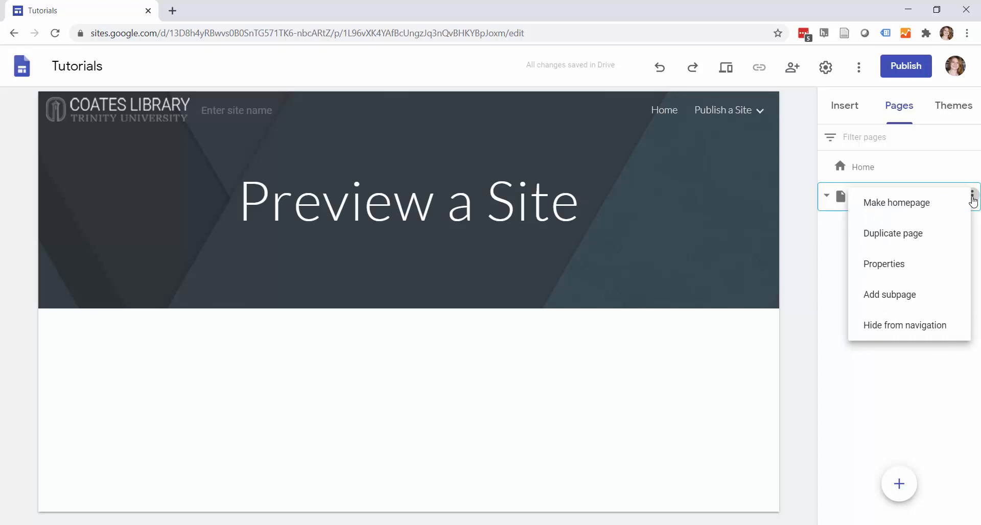
left_click(881, 297)
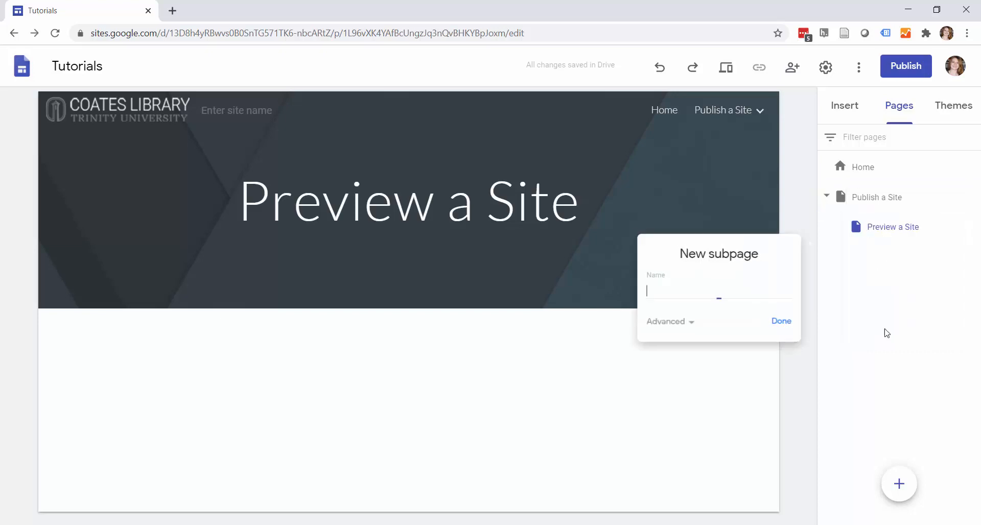
left_click(785, 331)
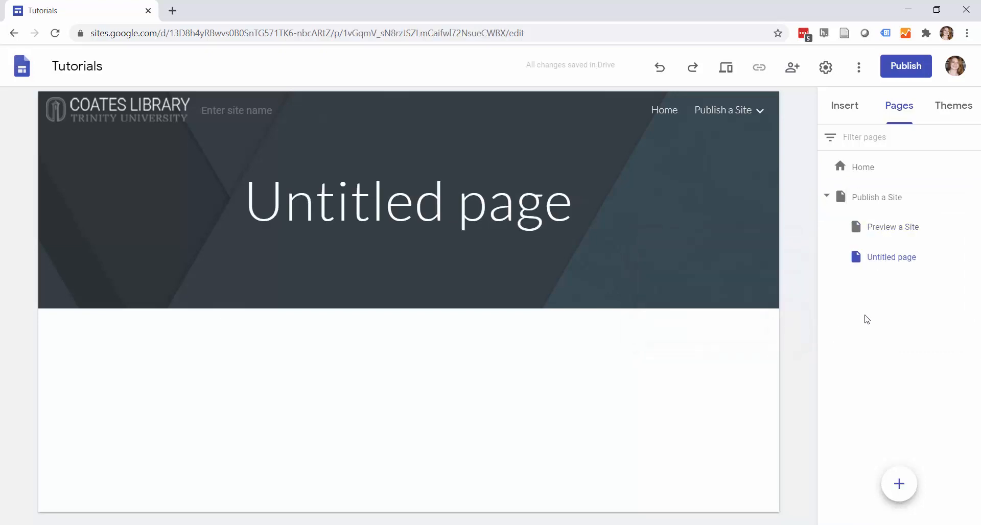
left_click(889, 265)
double_click(890, 265)
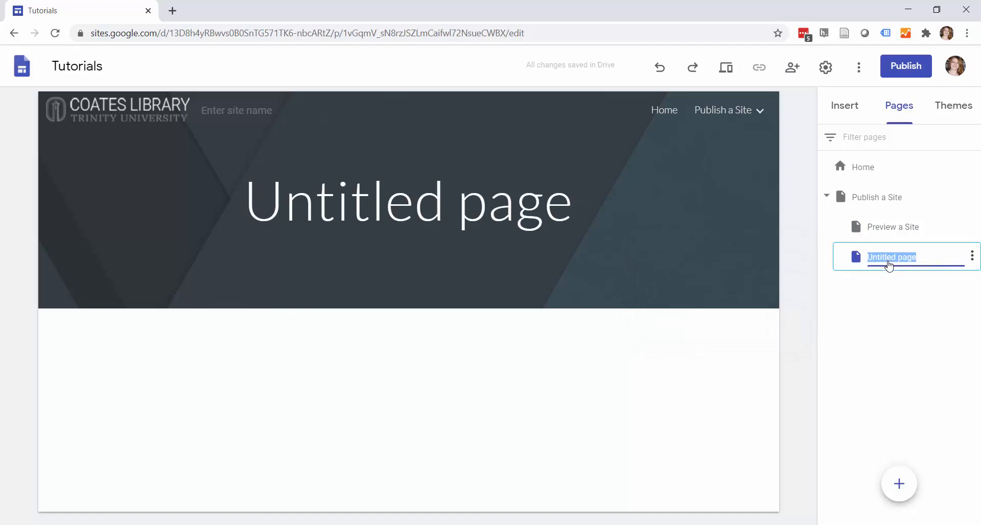
left_click(974, 261)
left_click(906, 332)
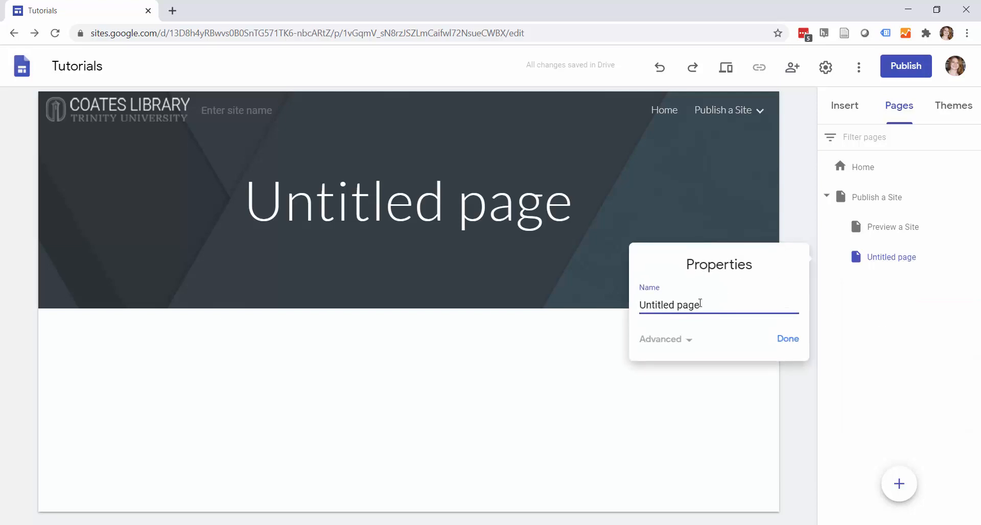
left_click_drag(700, 303, 551, 309)
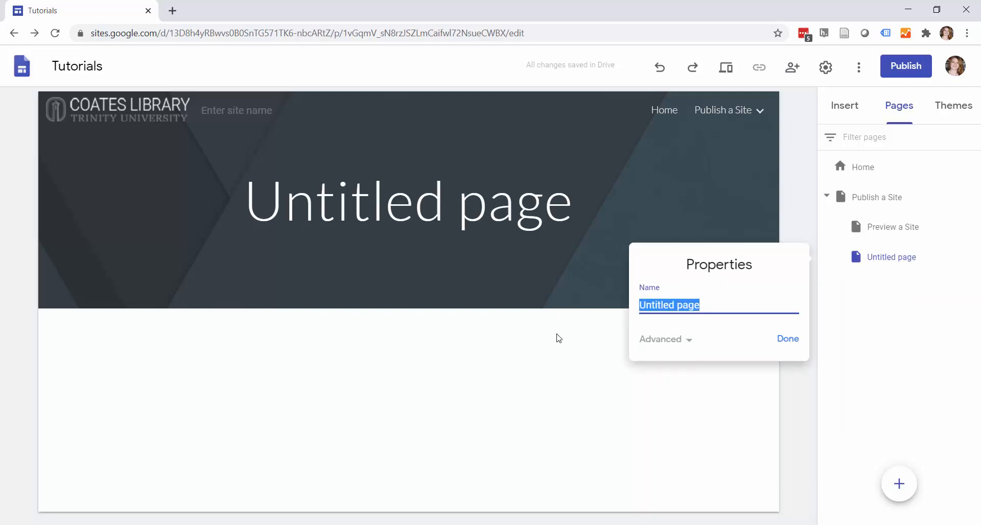
type("Sharing")
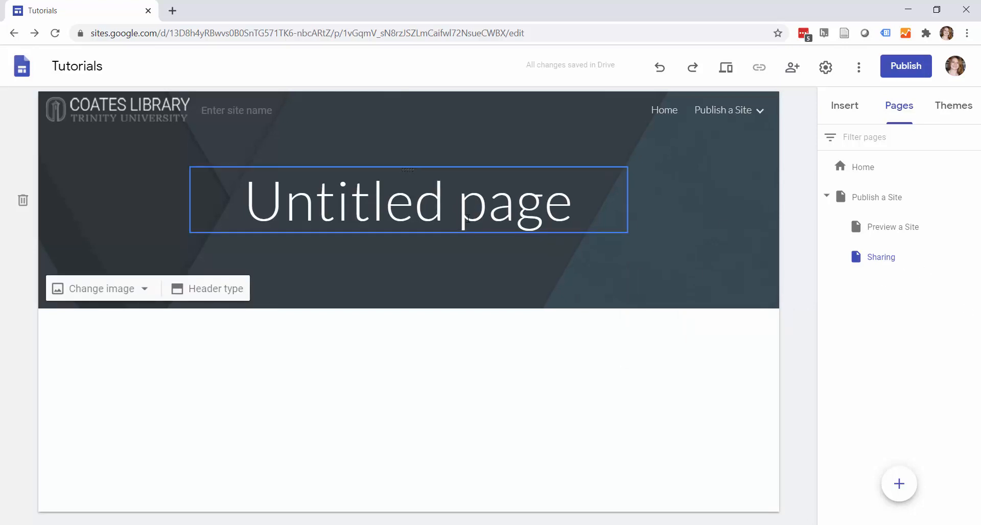
Step: Replace the header title on the Sharing page with "Sharing"
left_click(468, 219)
left_click_drag(575, 204, 179, 177)
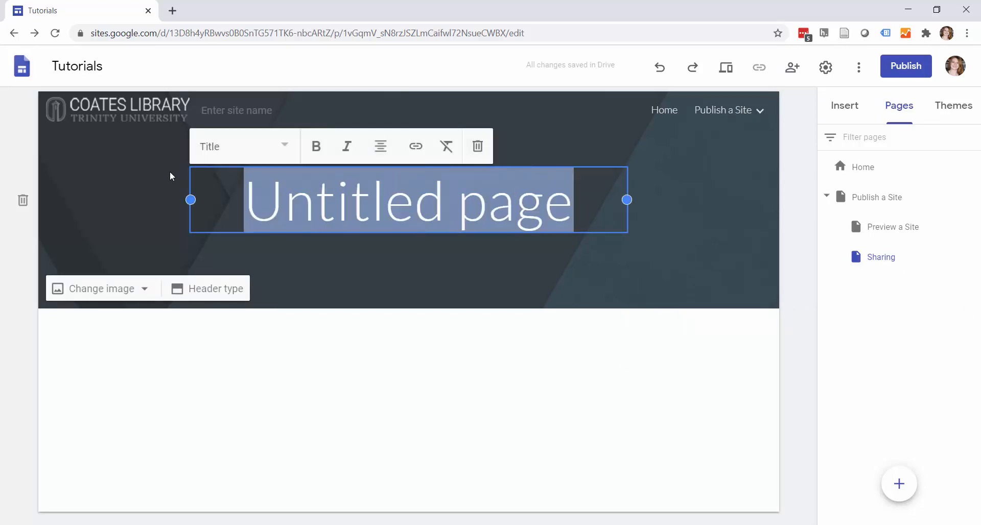
type("Sharing")
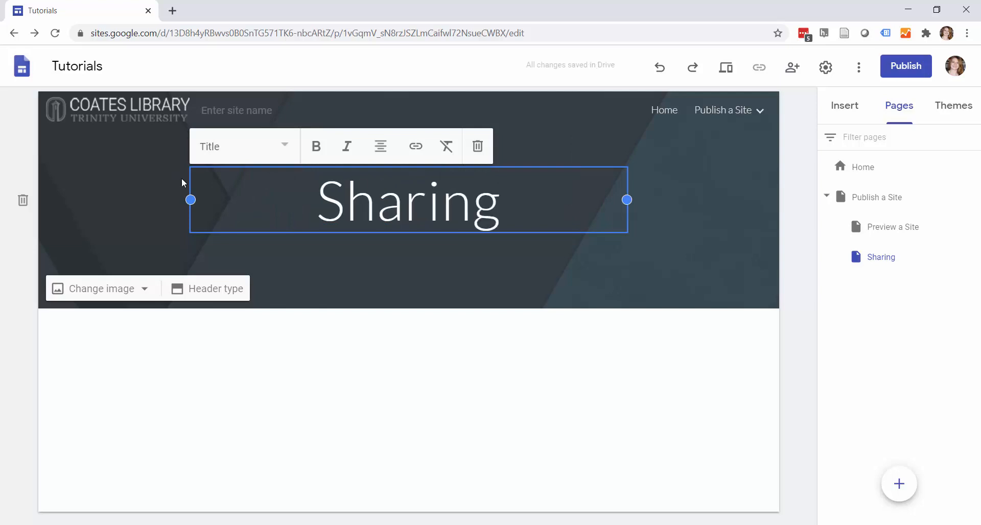
left_click(433, 388)
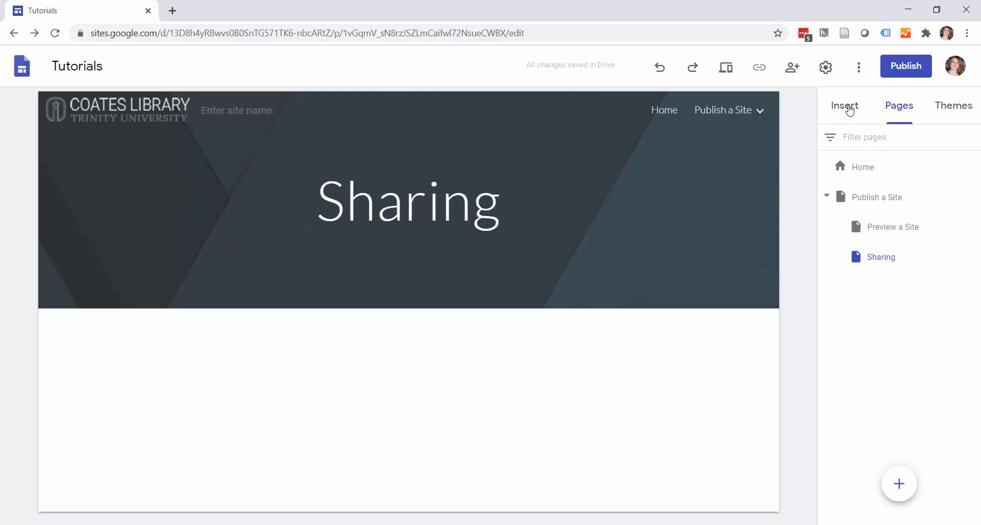
Step: Insert the three-column image-and-text layout below the header of the Sharing page
left_click(850, 110)
scroll(888, 240, "up", 1)
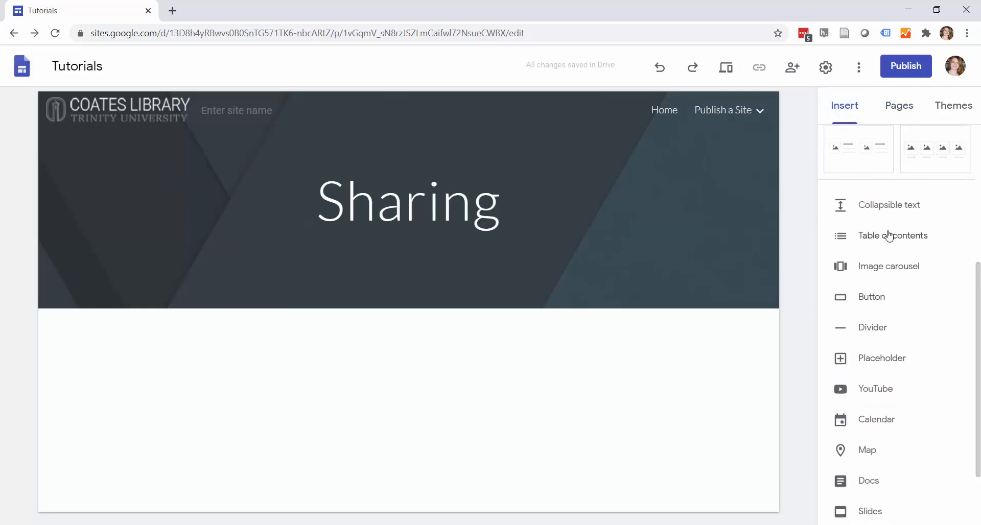
scroll(889, 237, "up", 2)
left_click(922, 227)
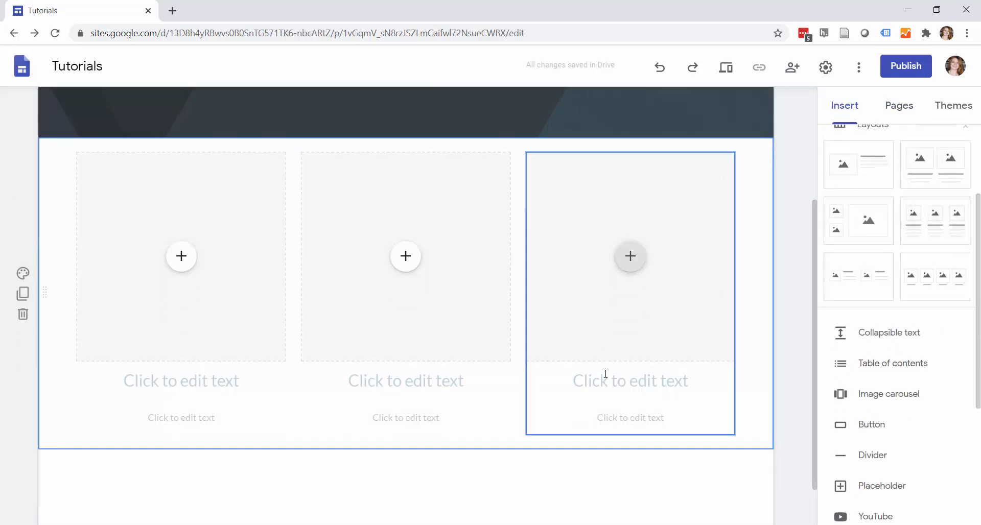
scroll(690, 355, "up", 3)
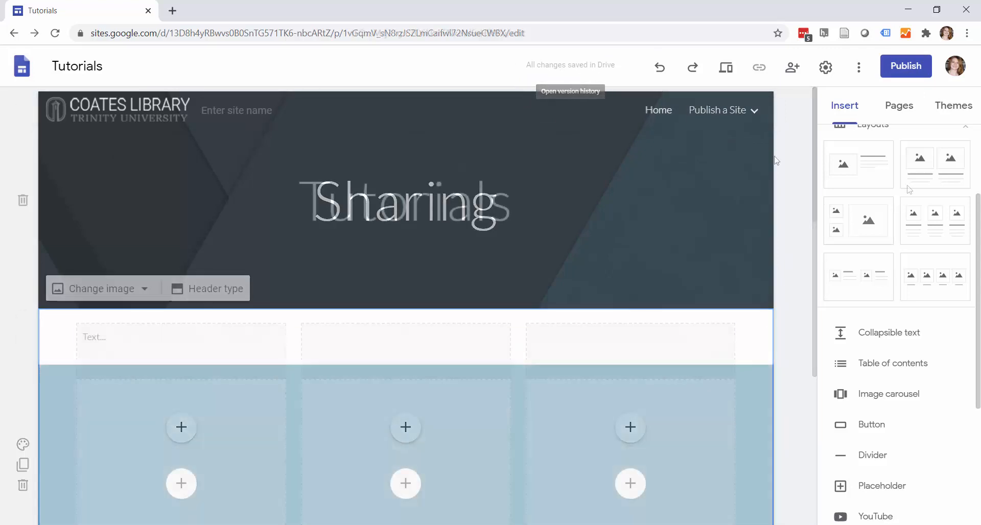
Step: Try the pink and teal colours on the Simple theme, along with a serif font style
left_click(961, 110)
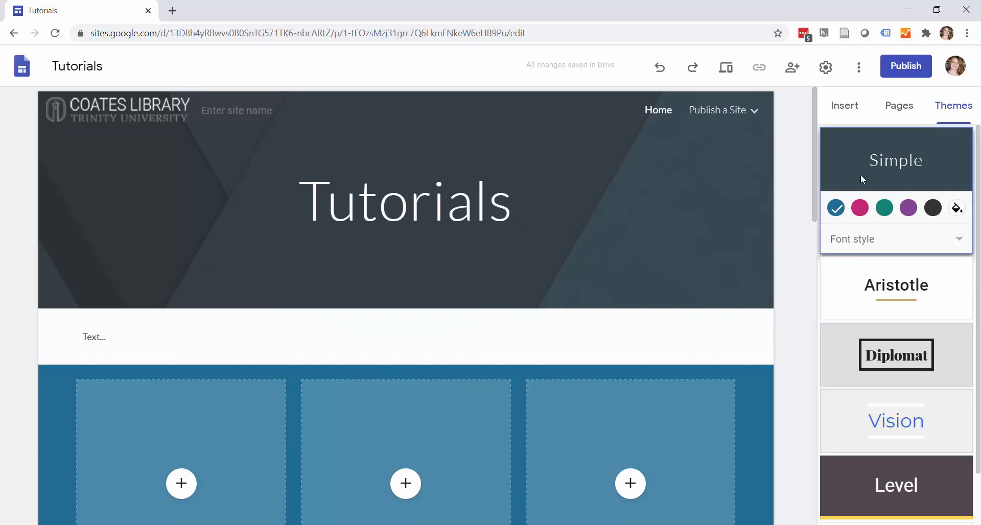
left_click(861, 209)
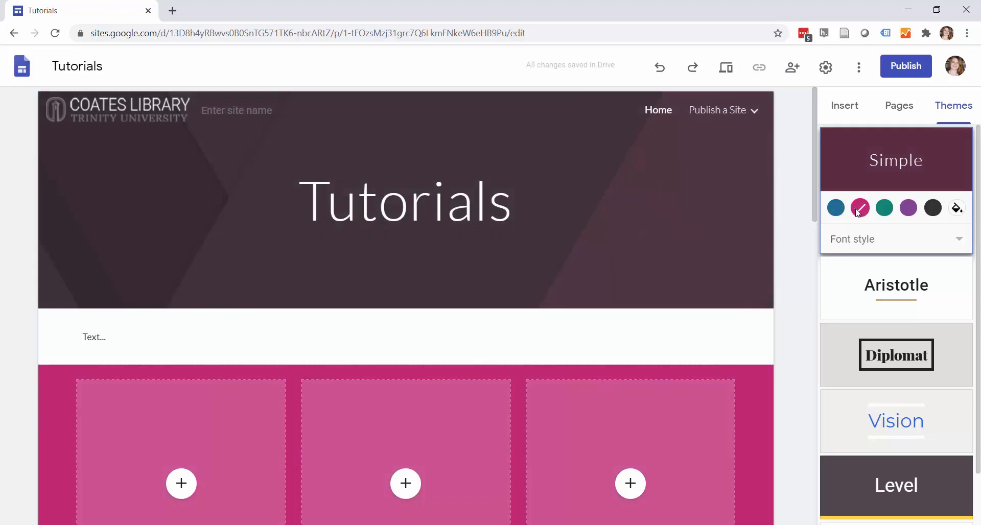
left_click(883, 209)
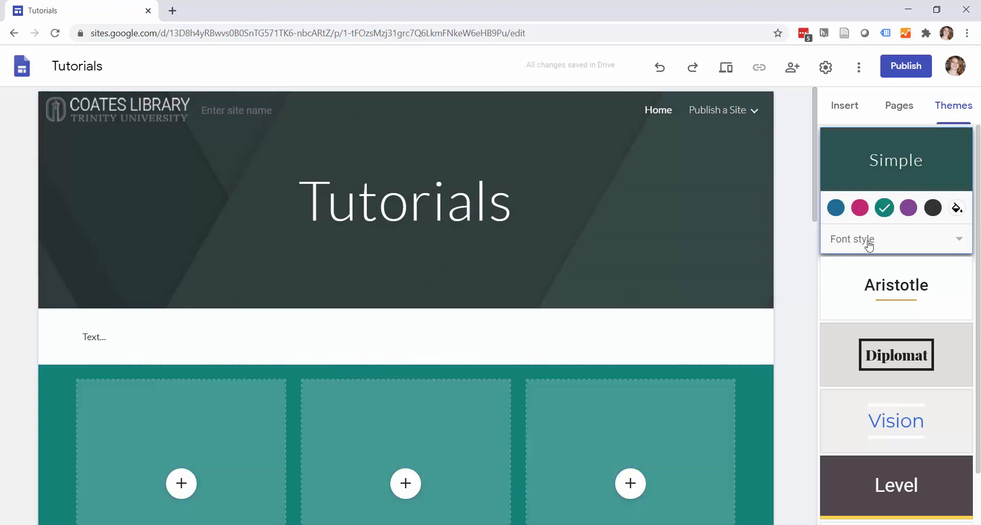
left_click(868, 250)
left_click(865, 276)
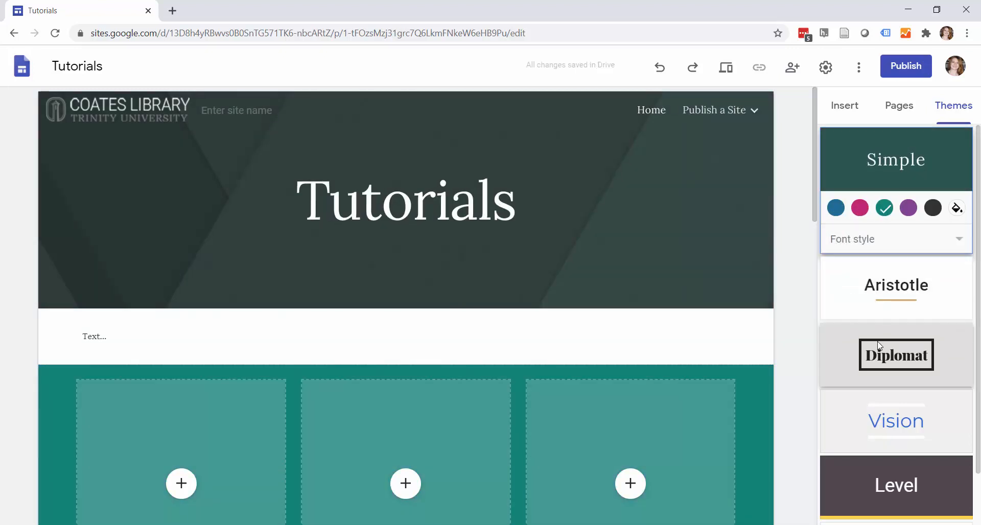
Step: Try the Level theme on the site with its yellow accent colour
scroll(870, 341, "down", 1)
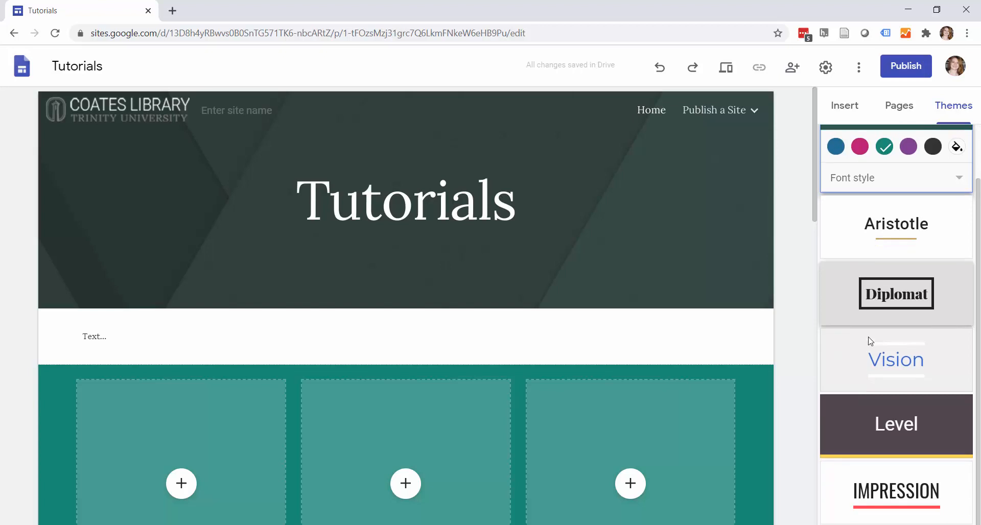
left_click(866, 415)
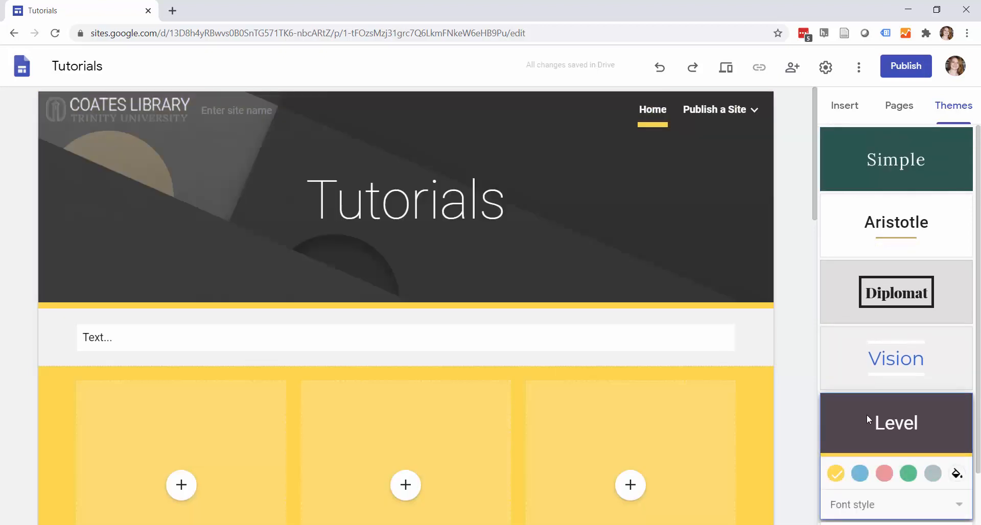
left_click(716, 109)
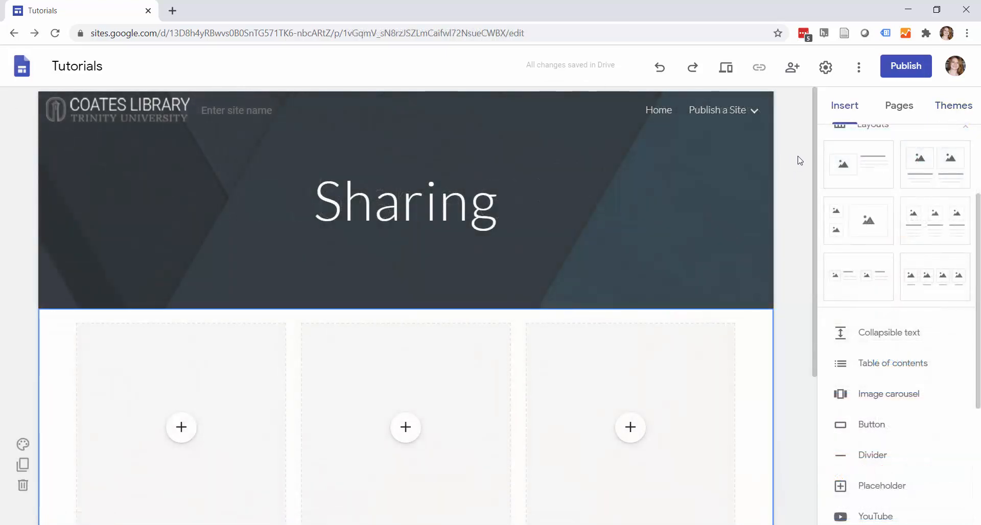
Step: Preview the site at large-screen size and look through the Home page down to the Sites section
left_click(725, 69)
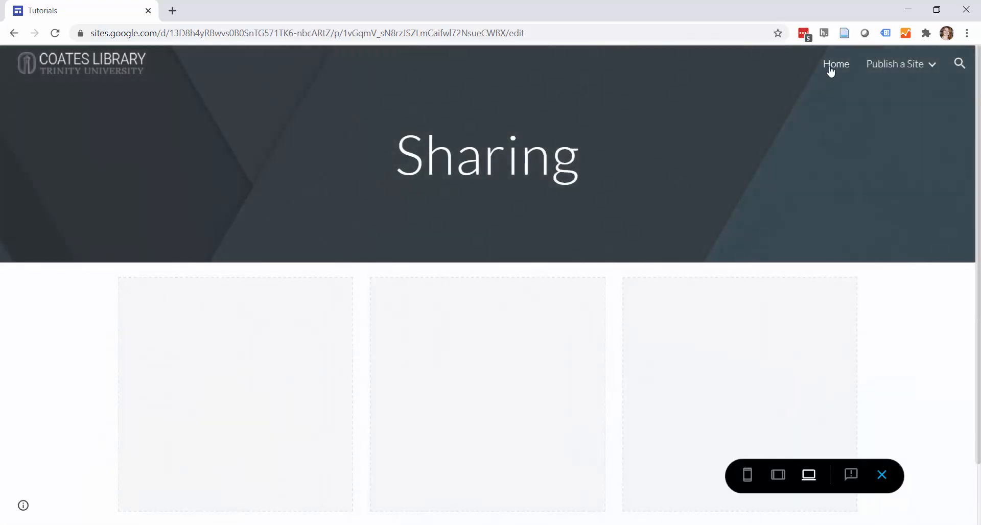
left_click(831, 71)
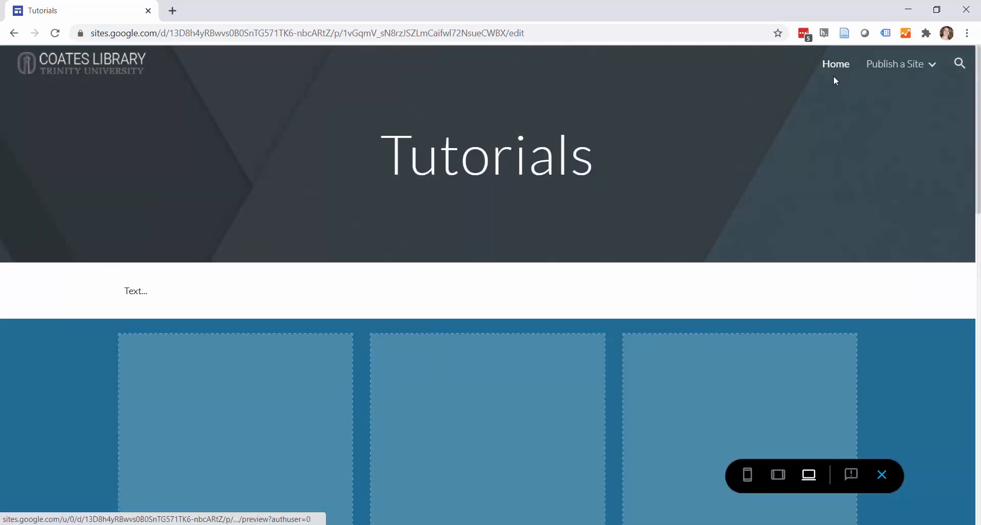
scroll(699, 209, "down", 5)
scroll(700, 210, "down", 5)
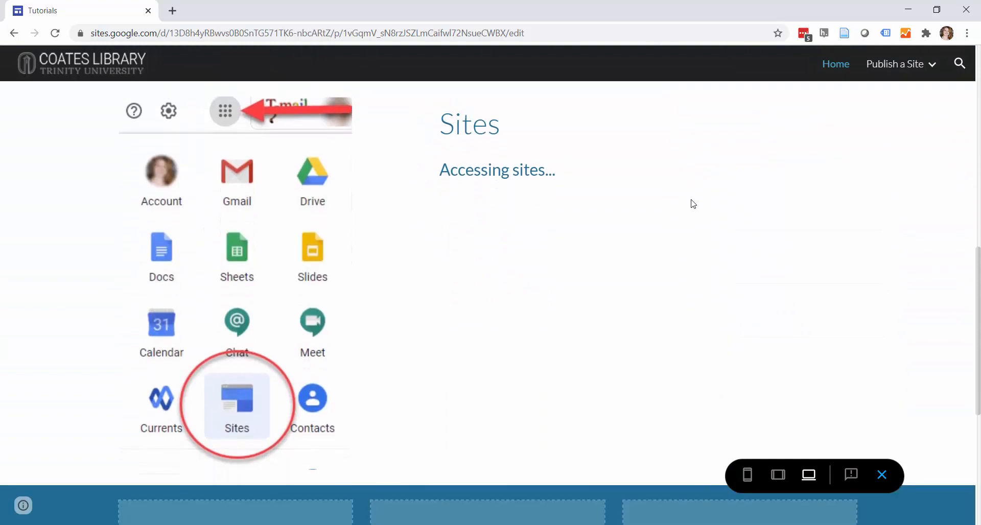
Step: Preview the Home page at phone size and review its sections from the header to below the Sites section
left_click(745, 473)
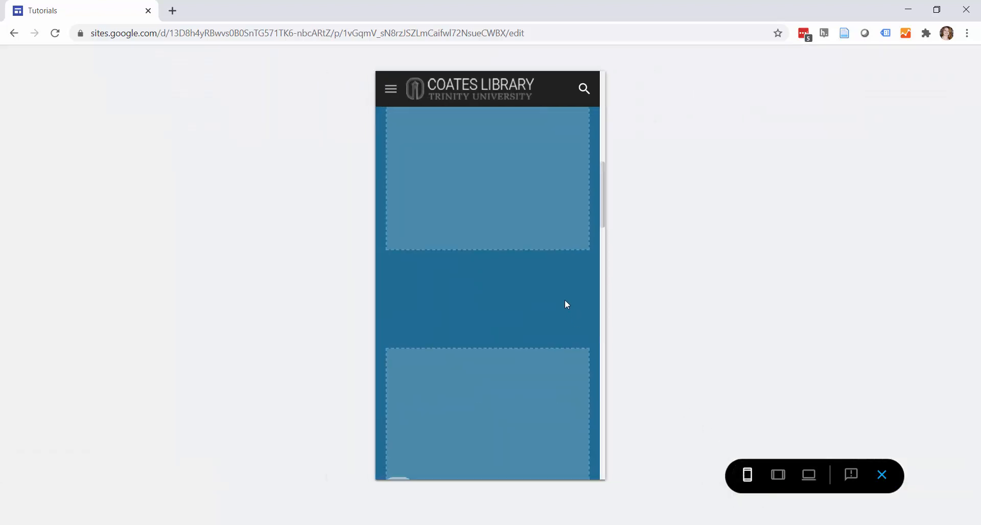
scroll(566, 247, "up", 5)
scroll(568, 248, "up", 1)
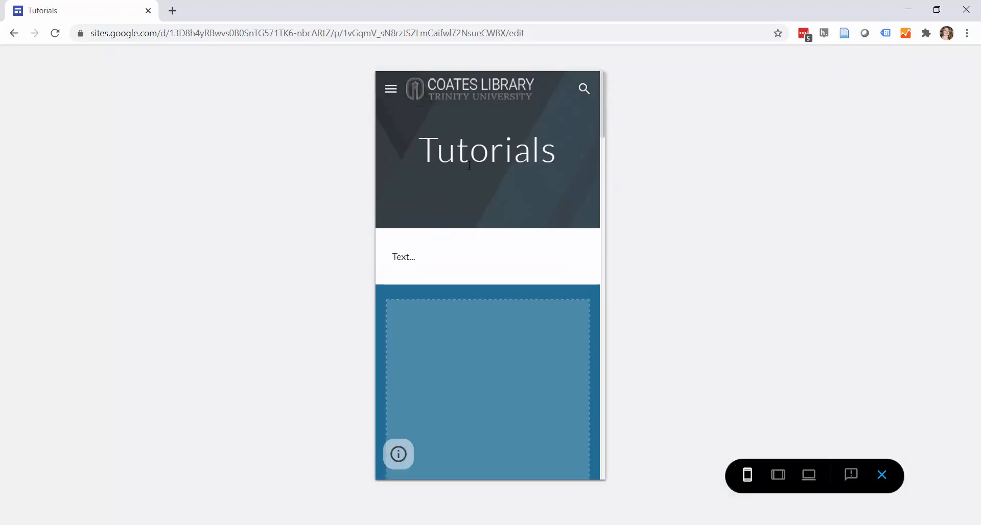
scroll(467, 167, "down", 7)
scroll(470, 173, "down", 6)
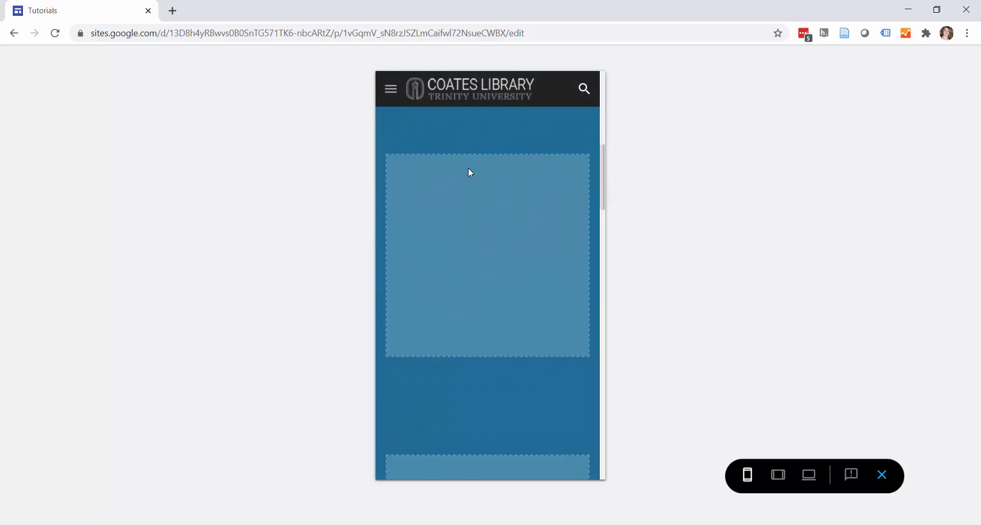
scroll(470, 169, "down", 5)
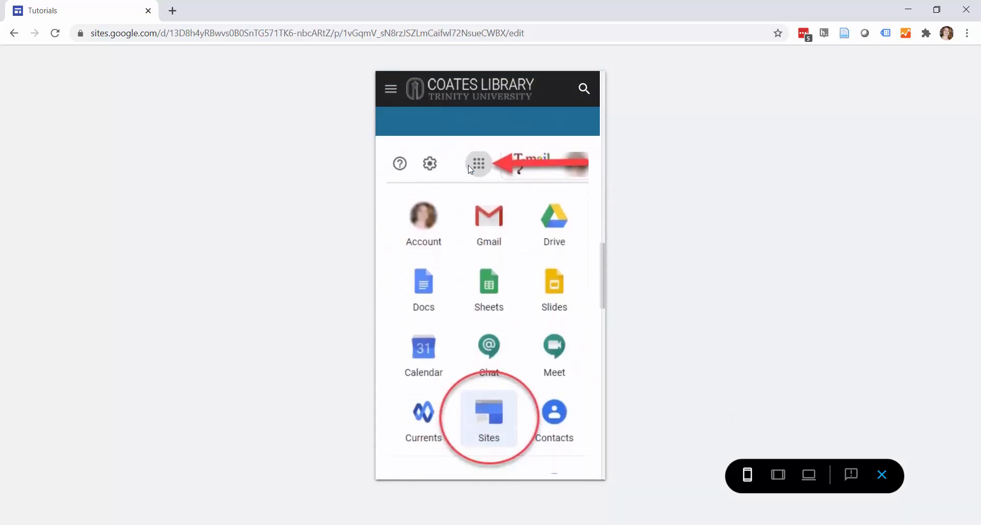
scroll(514, 204, "down", 4)
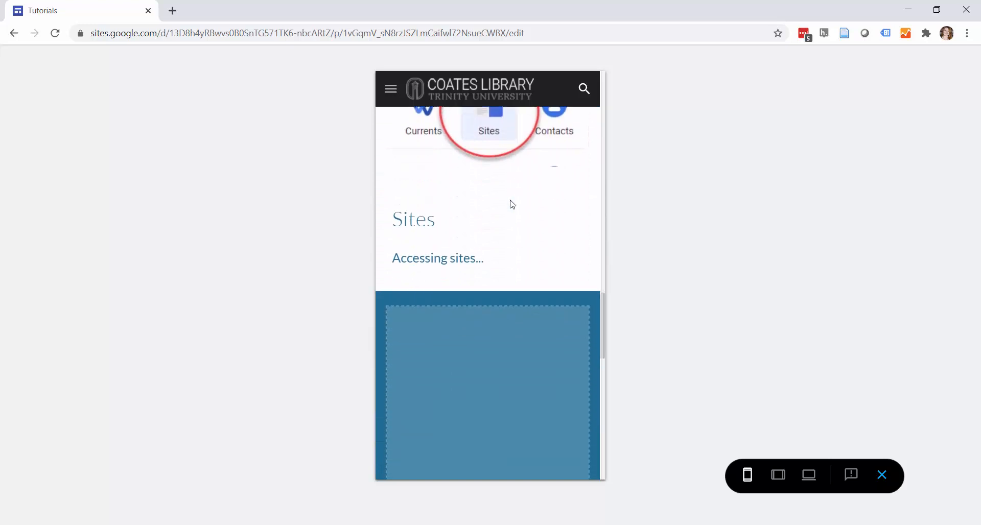
Step: Preview the Home page at tablet size, review it down to the Sites section, and exit the preview
left_click(777, 476)
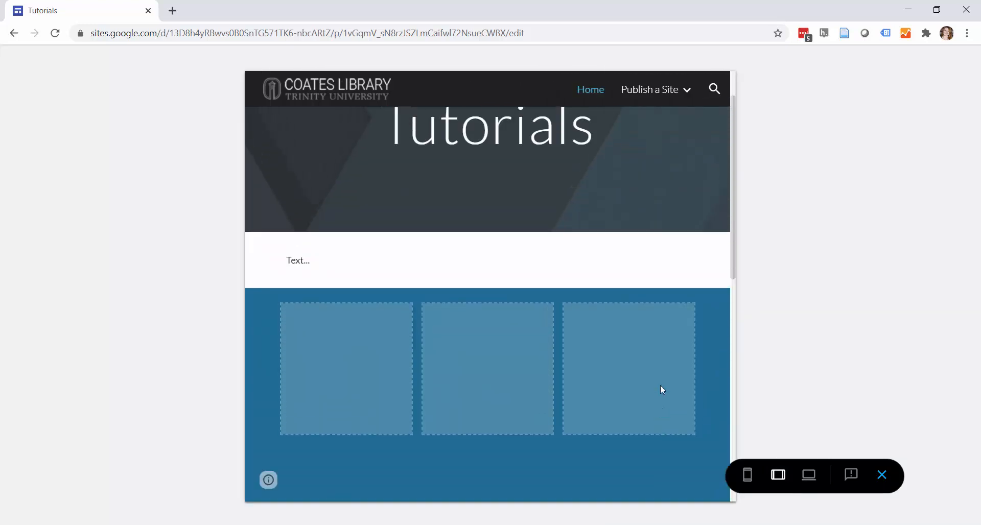
scroll(527, 311, "down", 5)
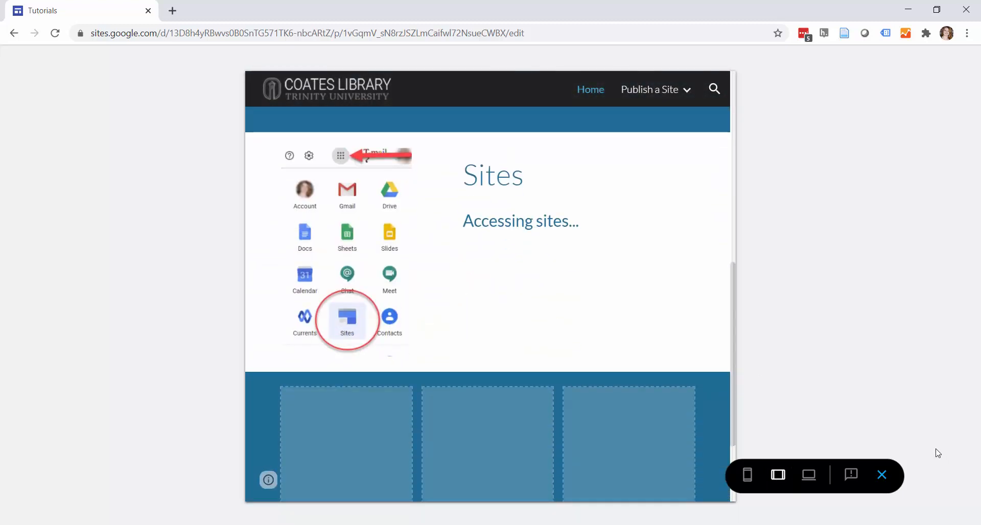
left_click(882, 475)
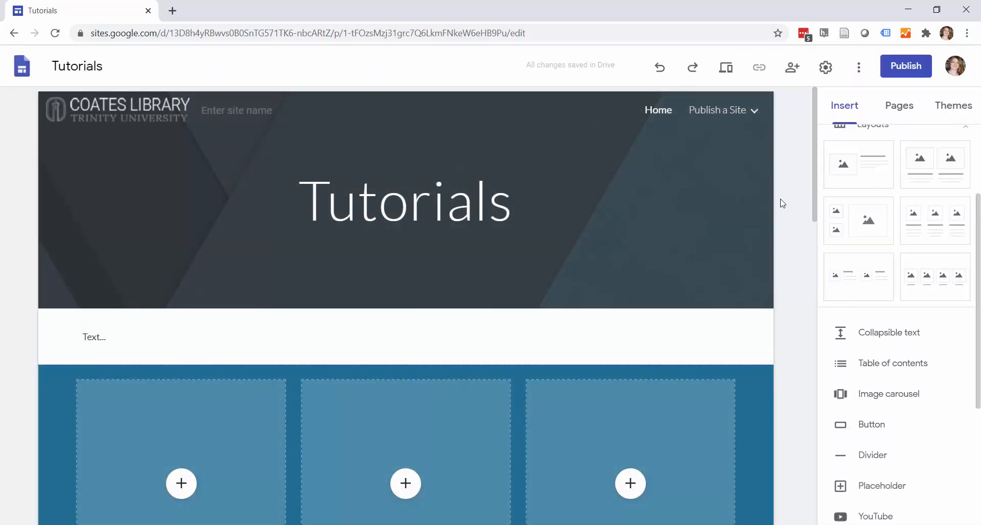
Step: Set the site's web address to tutorials, review the viewing-access options for the published site's link, and publish the site
left_click(903, 72)
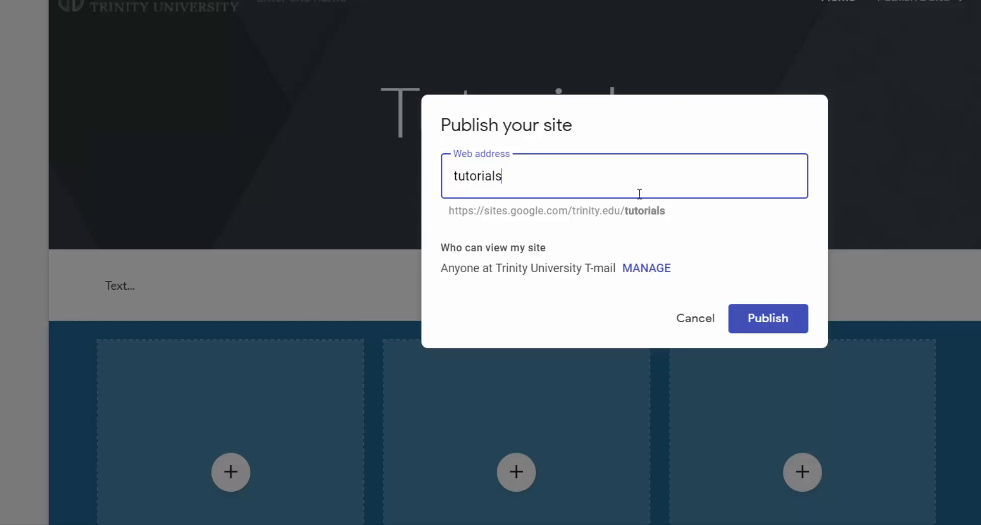
left_click(645, 271)
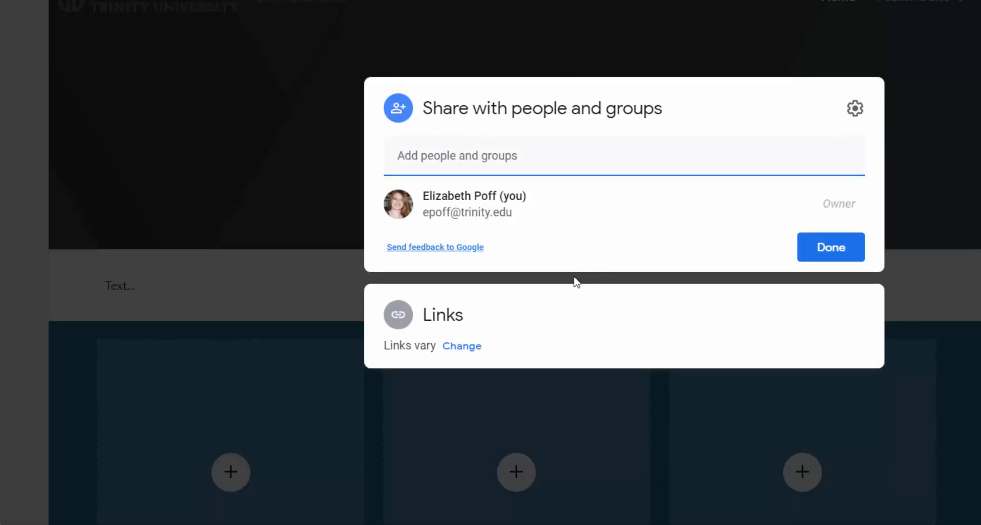
left_click(462, 346)
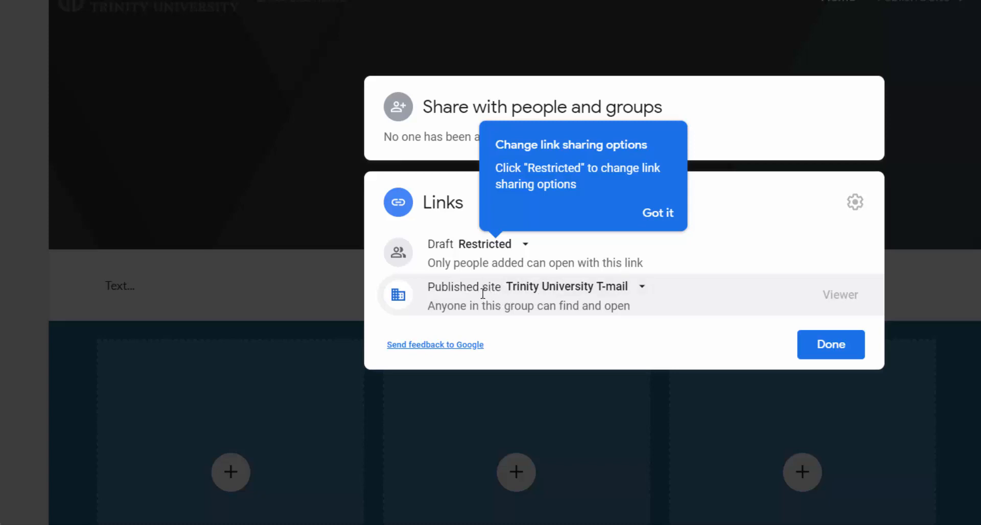
left_click(643, 290)
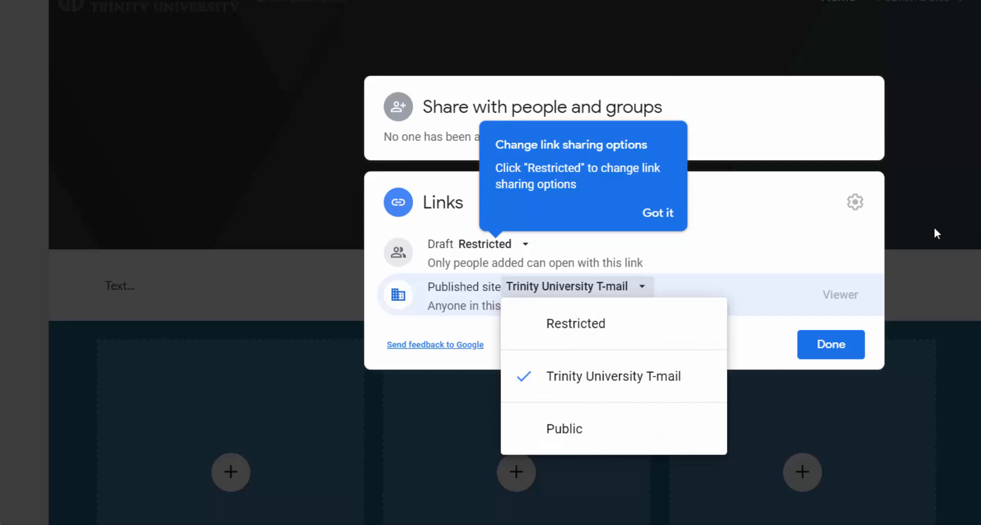
key("Escape")
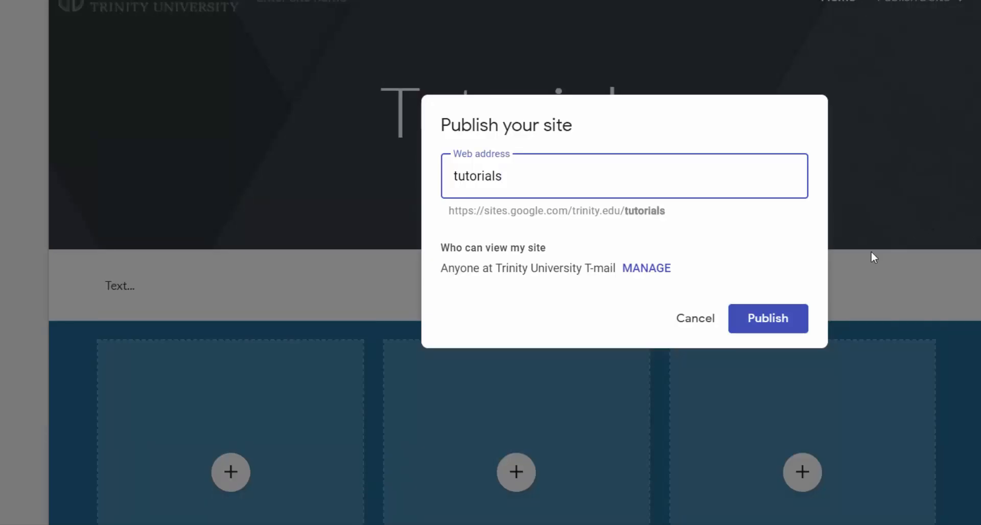
left_click(766, 317)
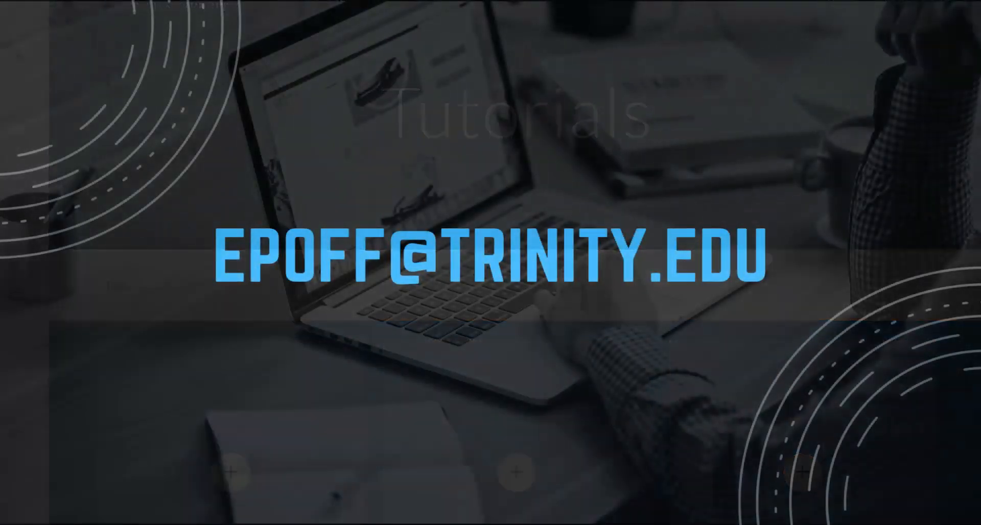